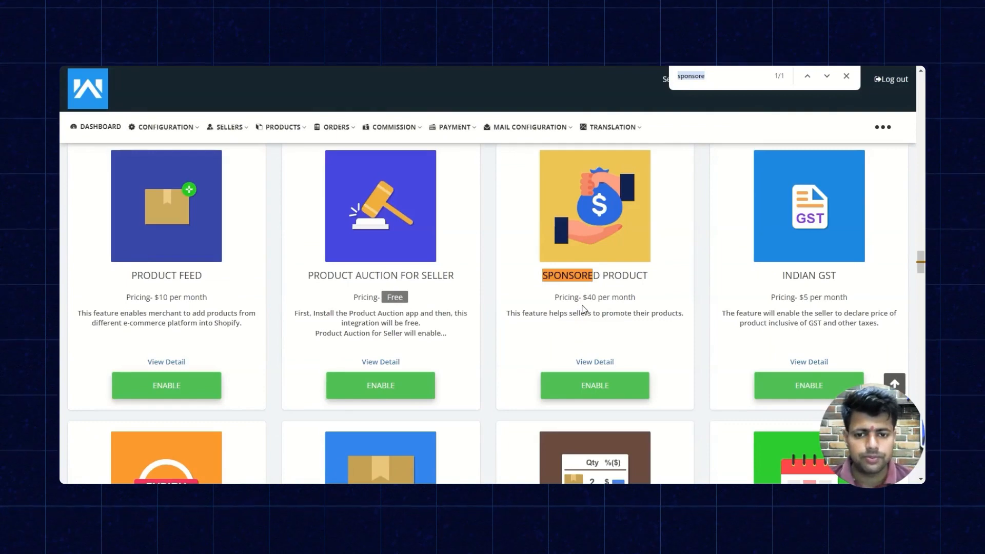
# Enable the Sponsored Product feature app and return to the dashboard to check its Sponsored entries.
pyautogui.click(622, 386)
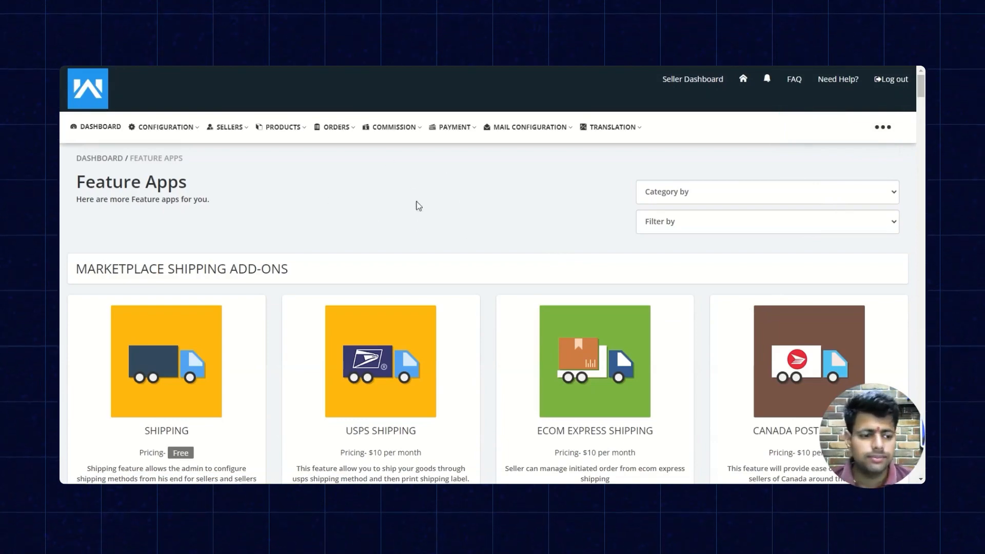
pyautogui.click(97, 127)
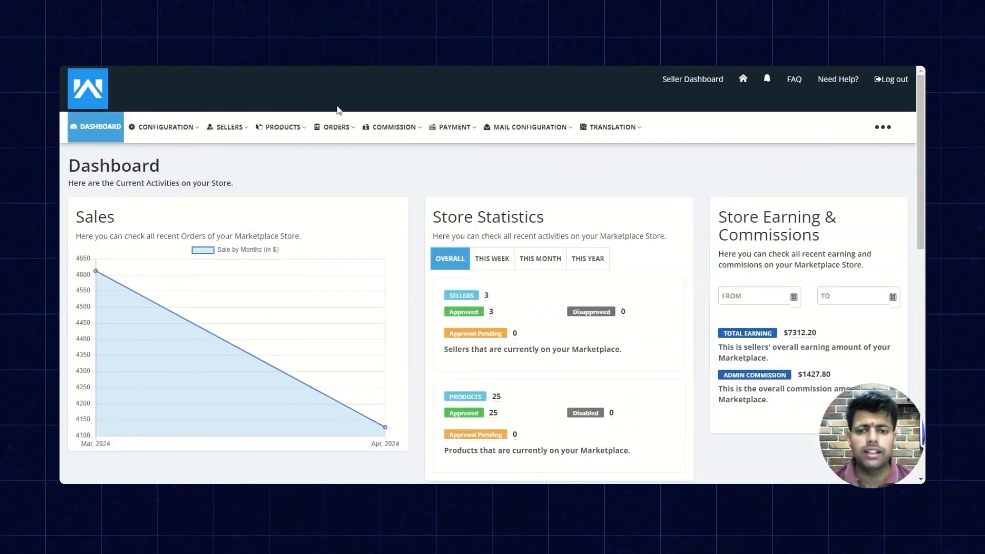
pyautogui.moveTo(194, 131)
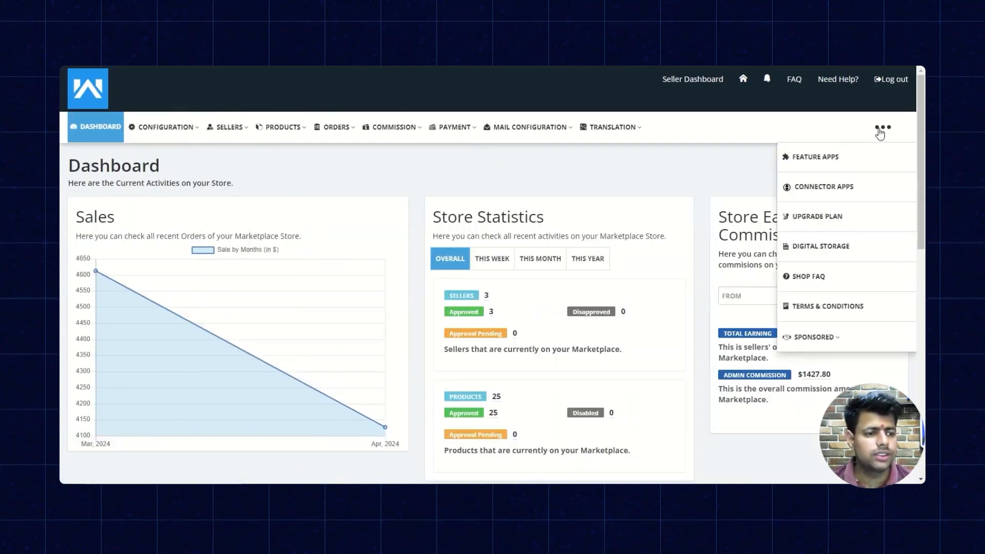
pyautogui.moveTo(879, 128)
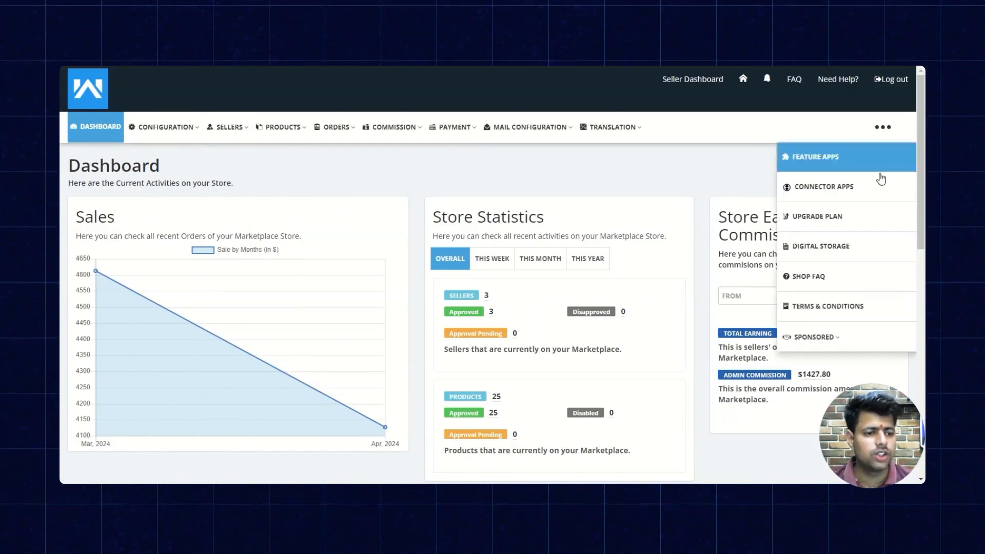
pyautogui.moveTo(867, 346)
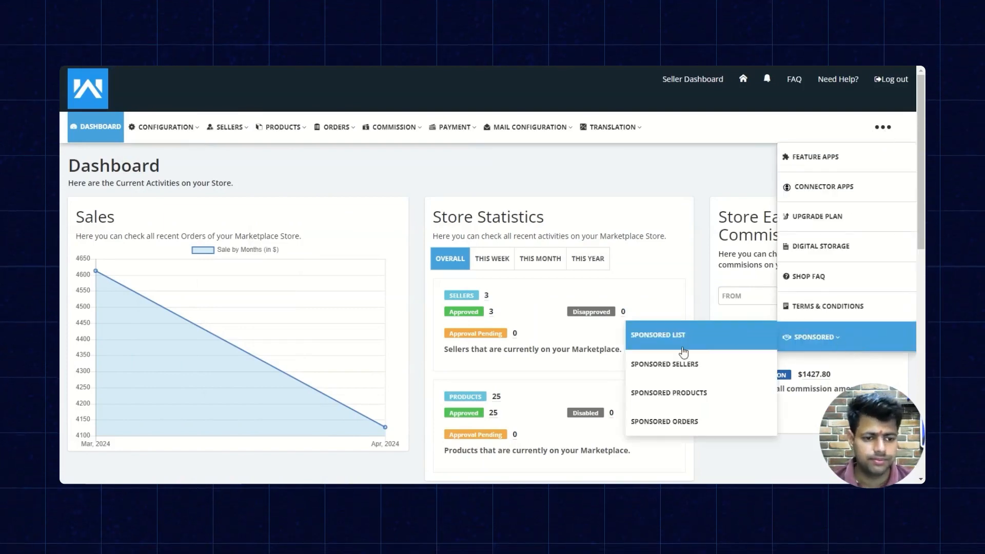
# Open the Sponsored Configuration page and review the seller sponsorship permission and payment method settings.
pyautogui.click(184, 139)
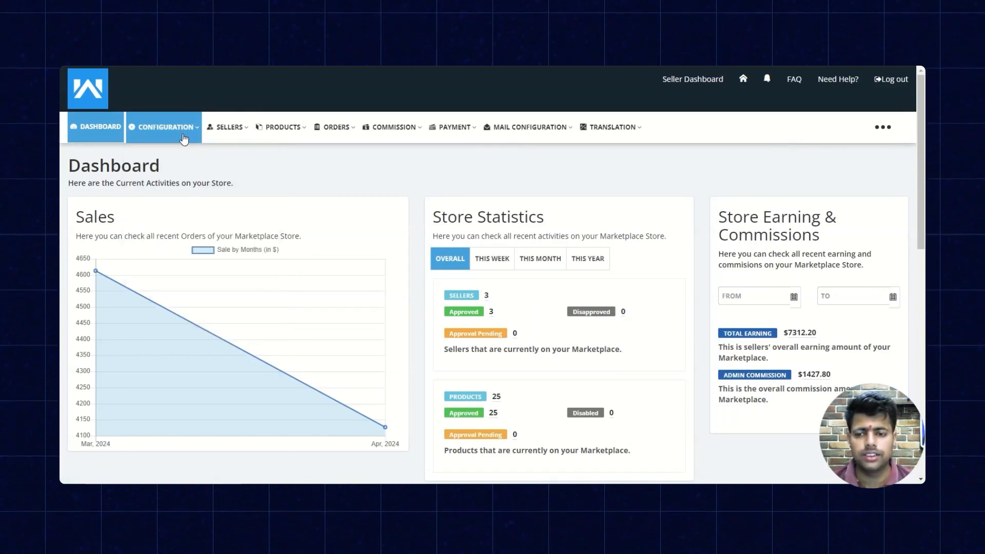
pyautogui.click(184, 139)
pyautogui.scroll(-6, 205, 241)
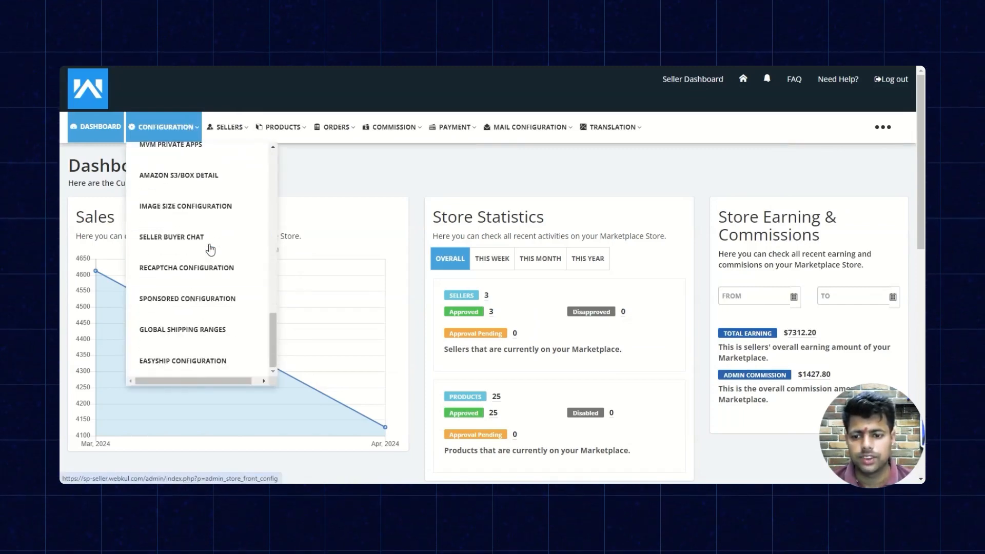
pyautogui.click(237, 303)
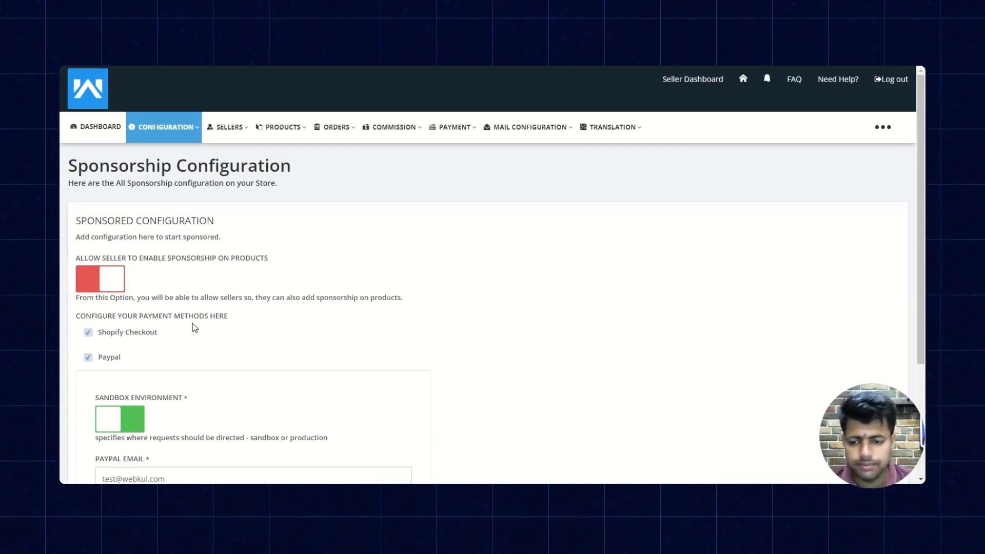
pyautogui.scroll(-3, 193, 323)
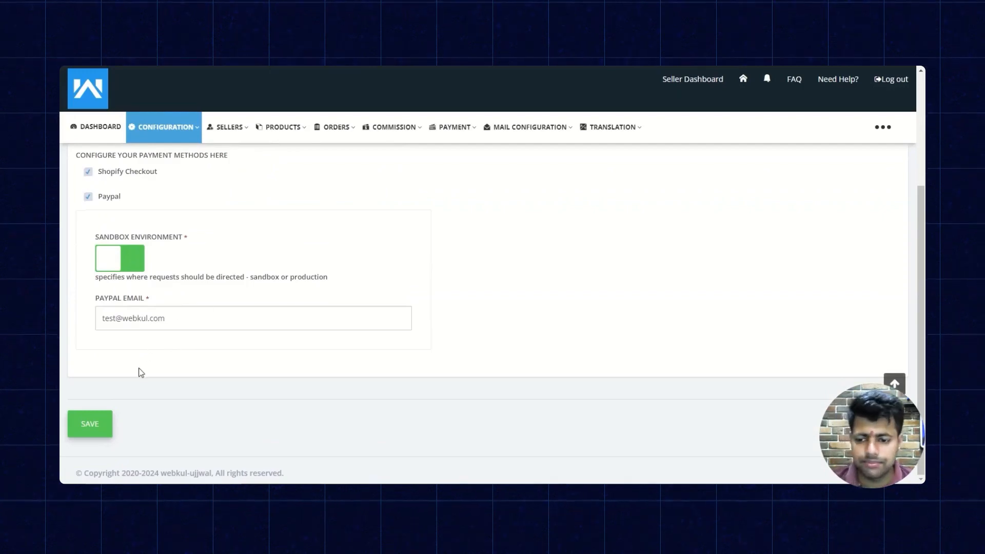
pyautogui.scroll(3, 229, 394)
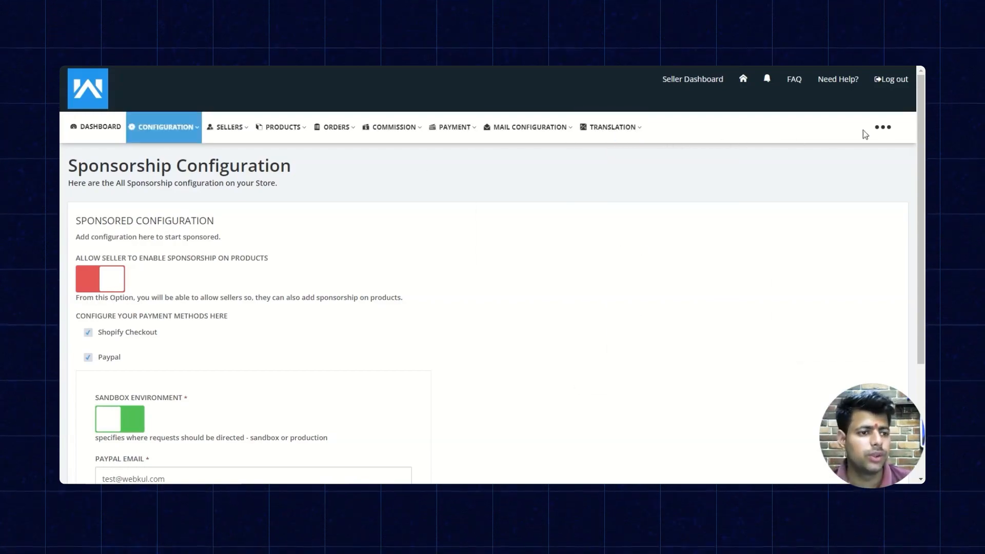
# Open the Sponsored List and enable sponsorship for the Home page.
pyautogui.moveTo(881, 129)
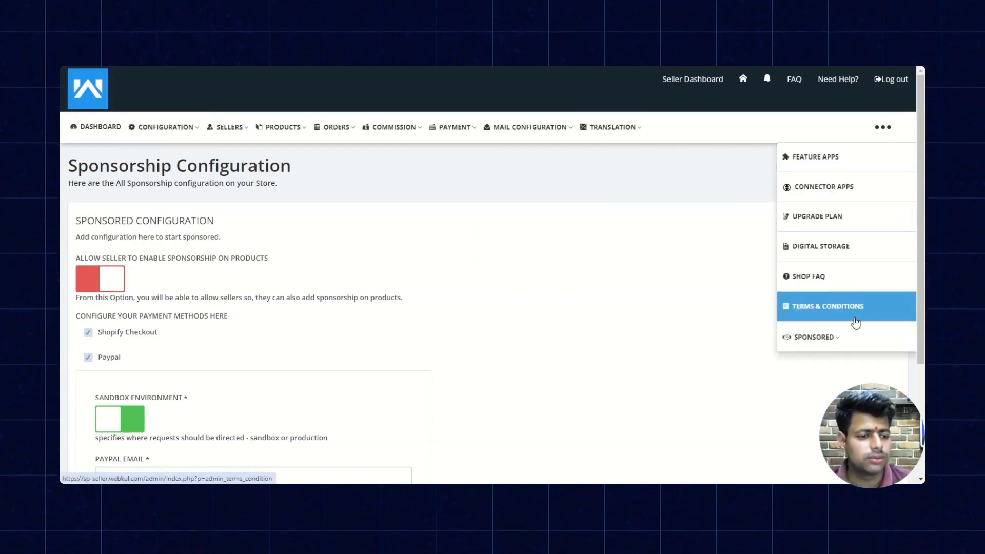
pyautogui.moveTo(852, 337)
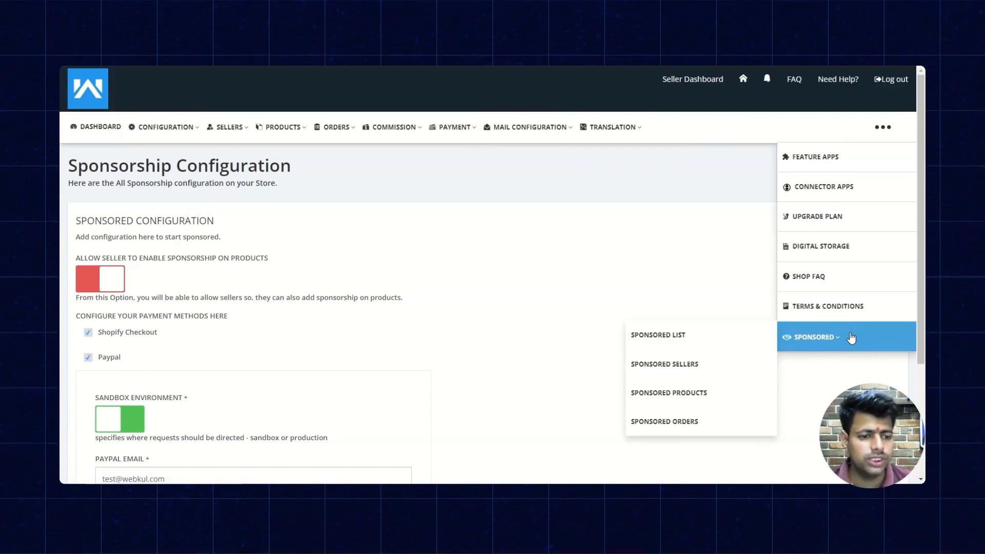
pyautogui.click(739, 333)
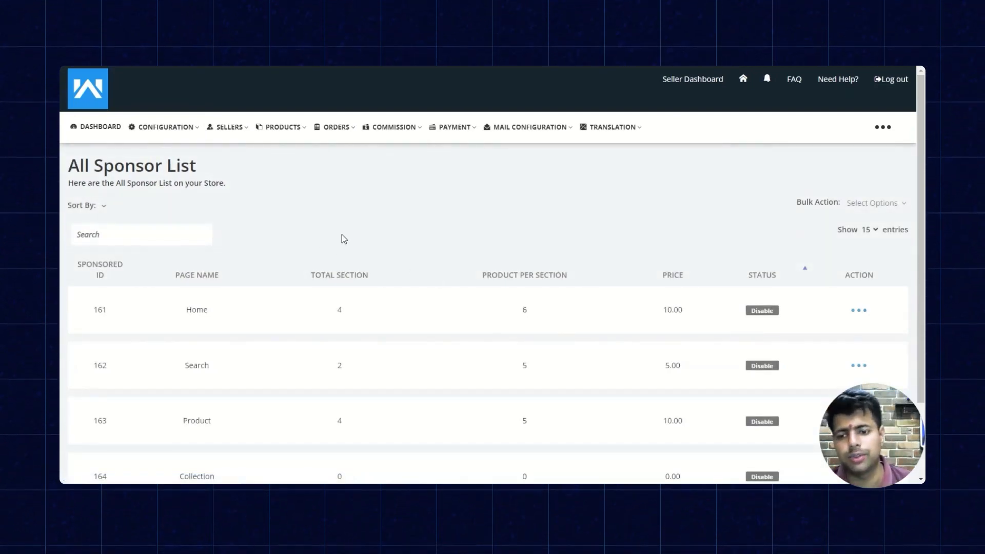
pyautogui.scroll(-2, 221, 356)
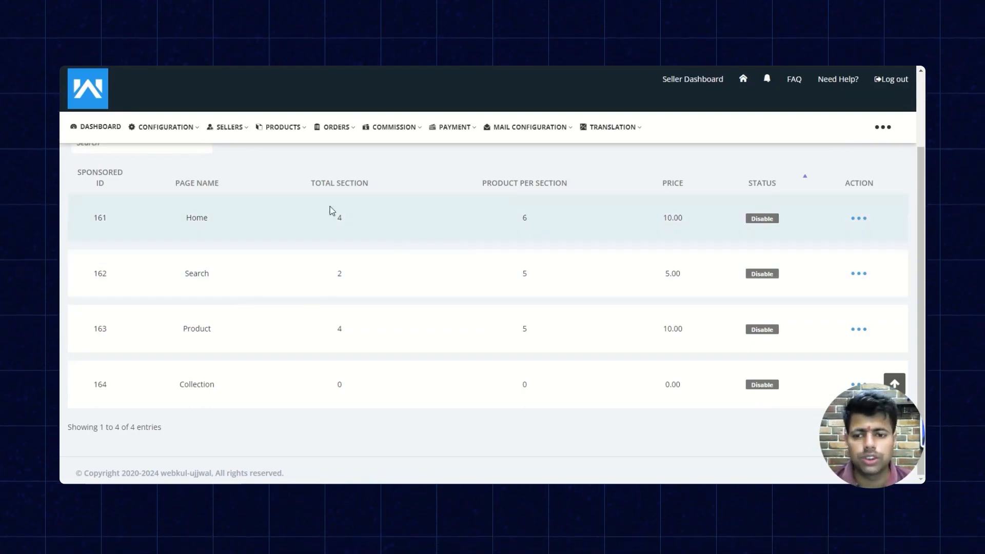
pyautogui.click(854, 220)
pyautogui.click(841, 236)
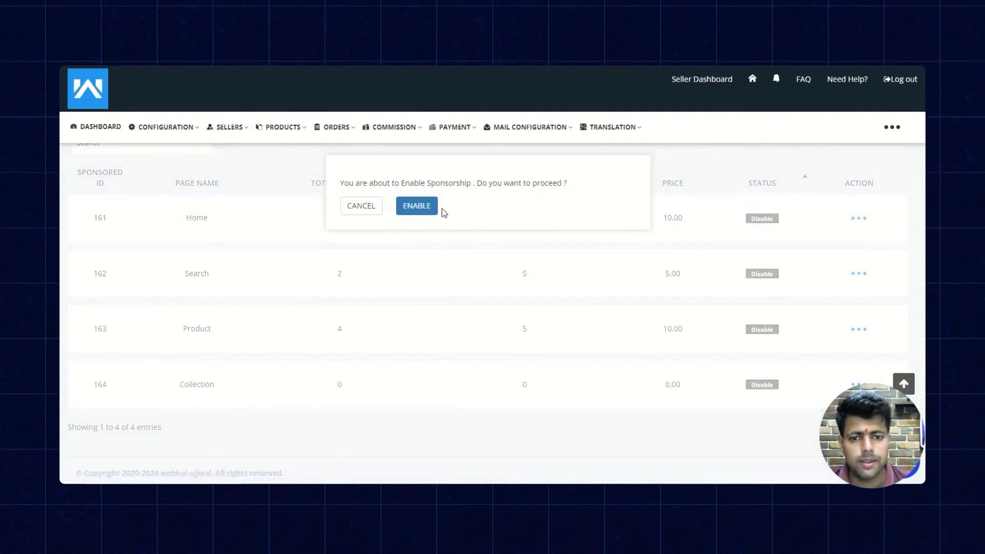
pyautogui.click(410, 205)
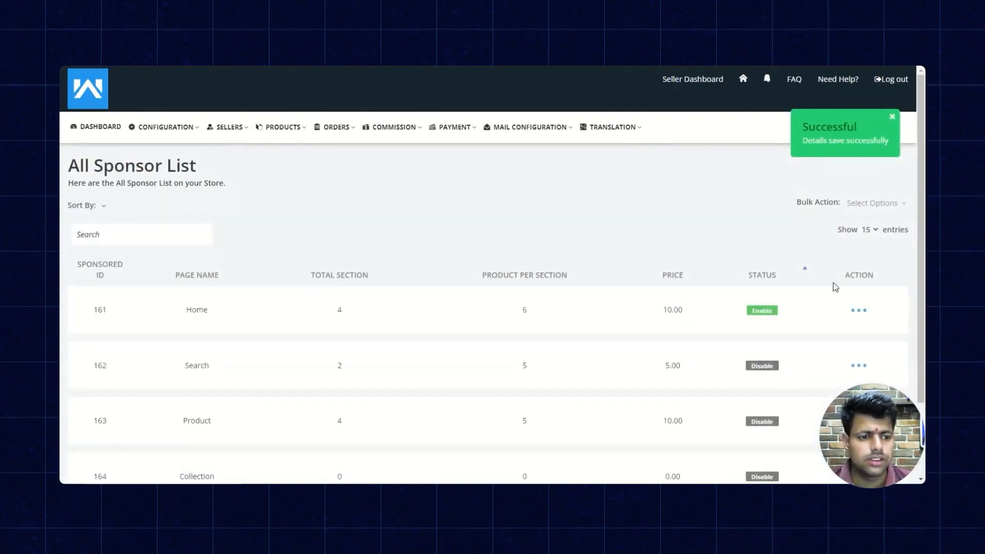
# Enable sponsorship for the Search page and the Product page in the sponsor list.
pyautogui.scroll(-2, 688, 247)
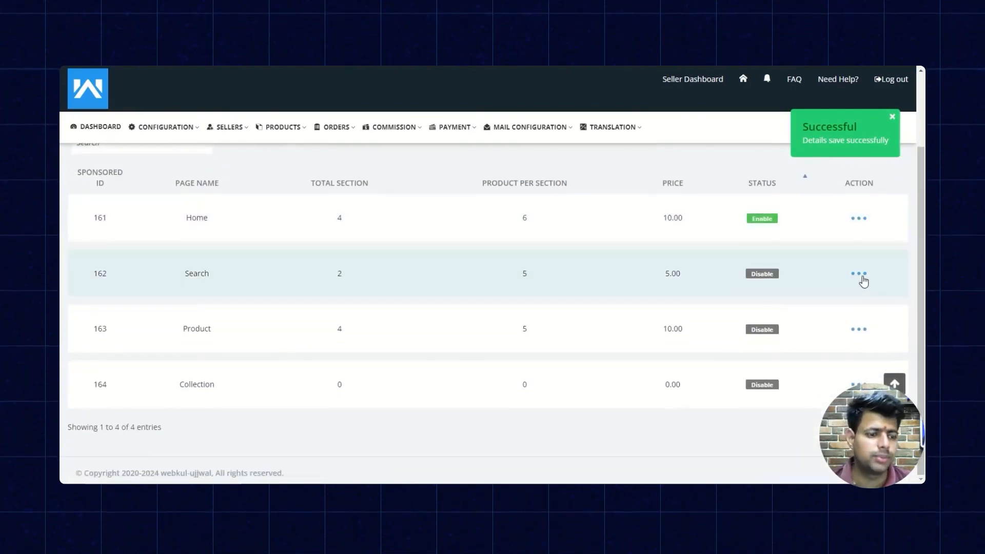
pyautogui.click(859, 274)
pyautogui.click(841, 292)
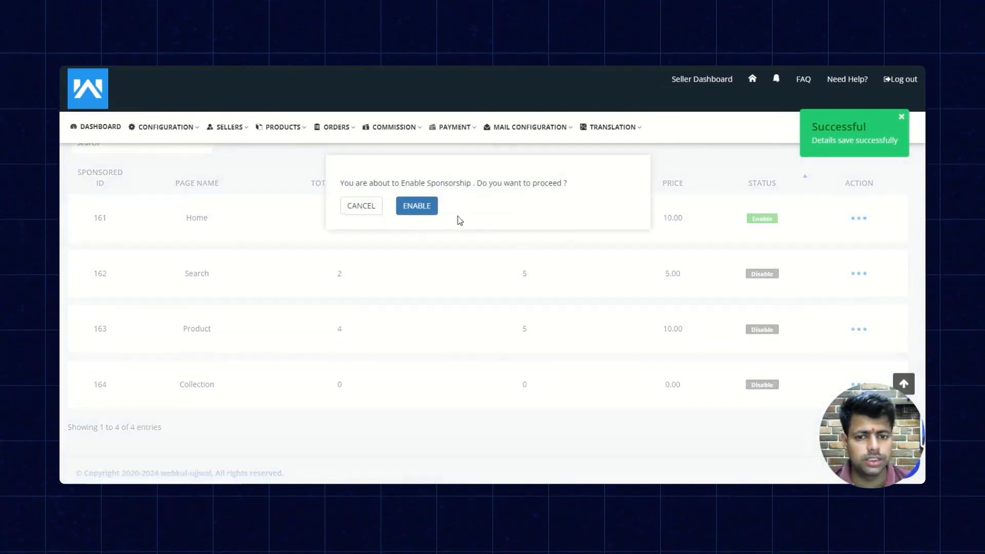
pyautogui.click(416, 205)
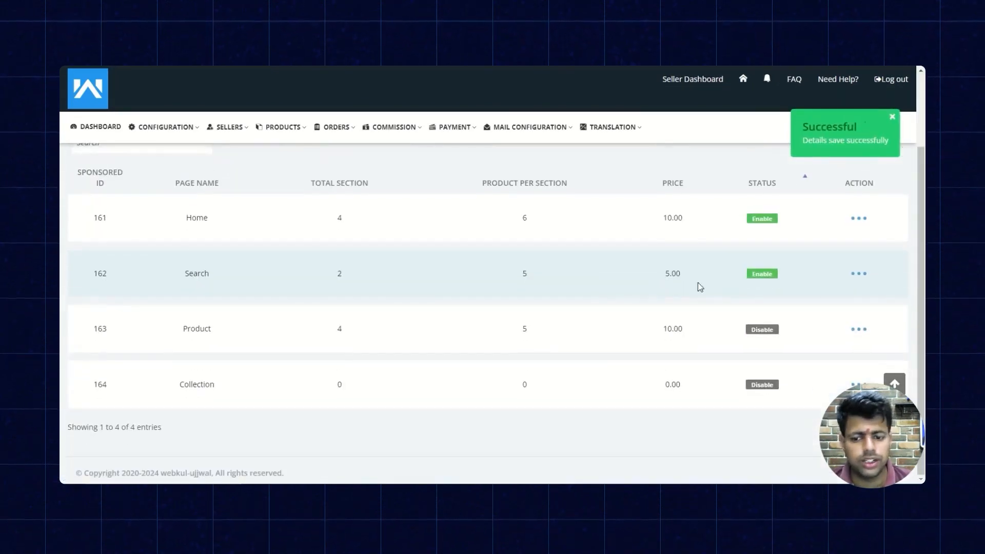
pyautogui.click(857, 328)
pyautogui.click(827, 351)
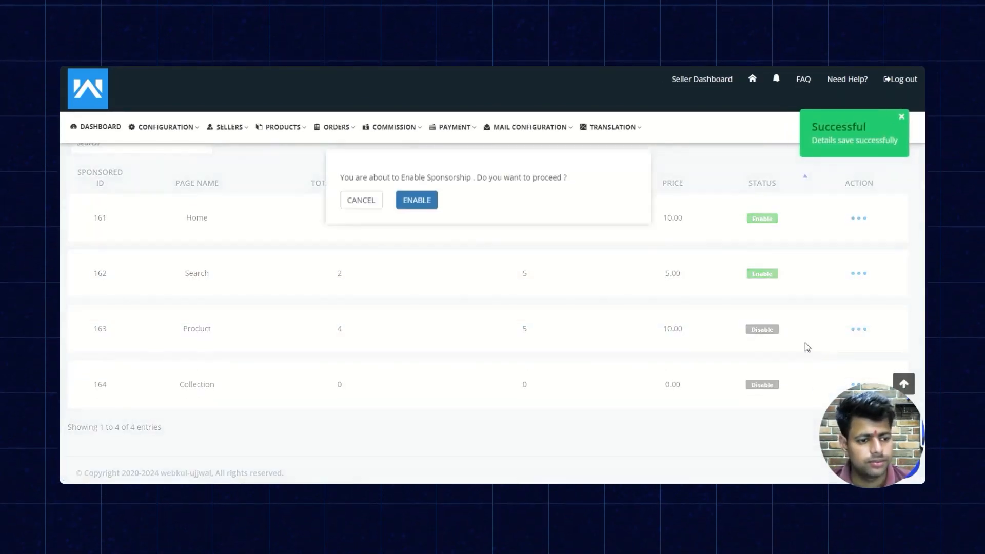
pyautogui.click(430, 206)
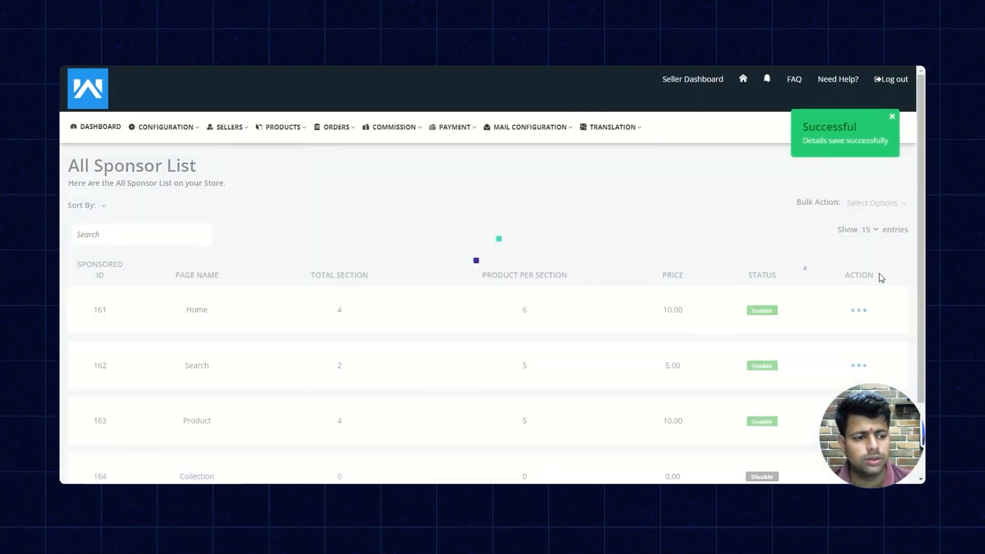
# Edit the Home page sponsorship with 4 sponsored sections, 9 products per section and section type Normal, and submit it.
pyautogui.click(859, 309)
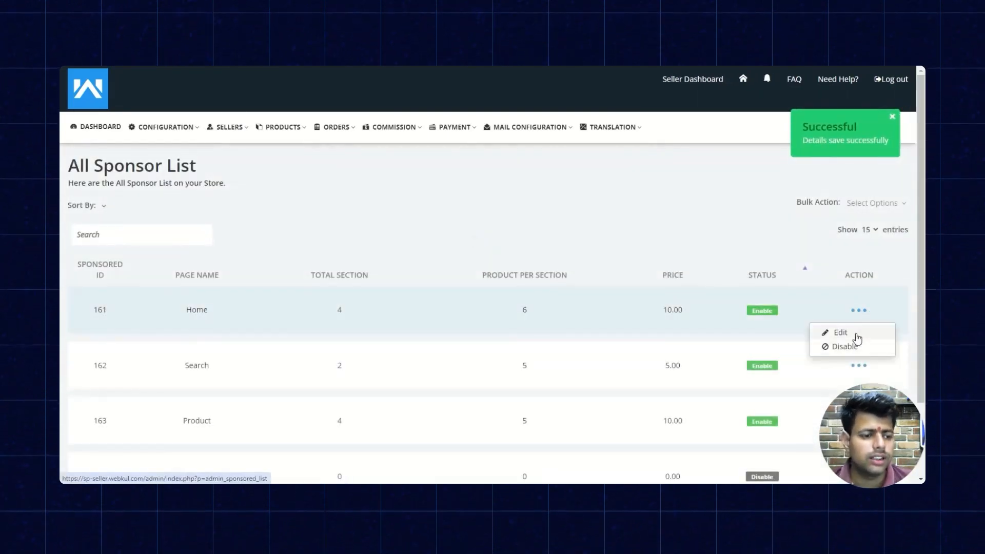
pyautogui.click(855, 332)
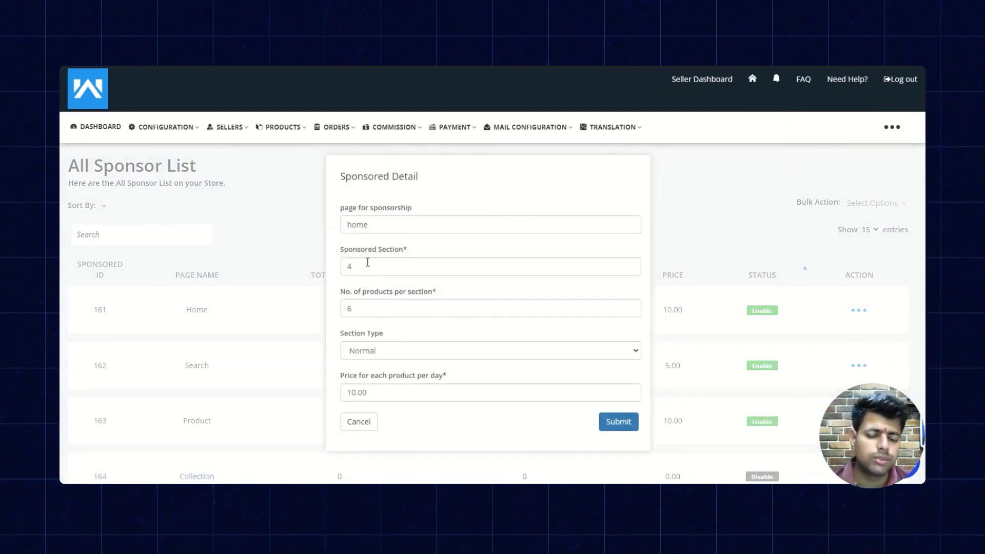
pyautogui.moveTo(377, 267); pyautogui.dragTo(334, 272)
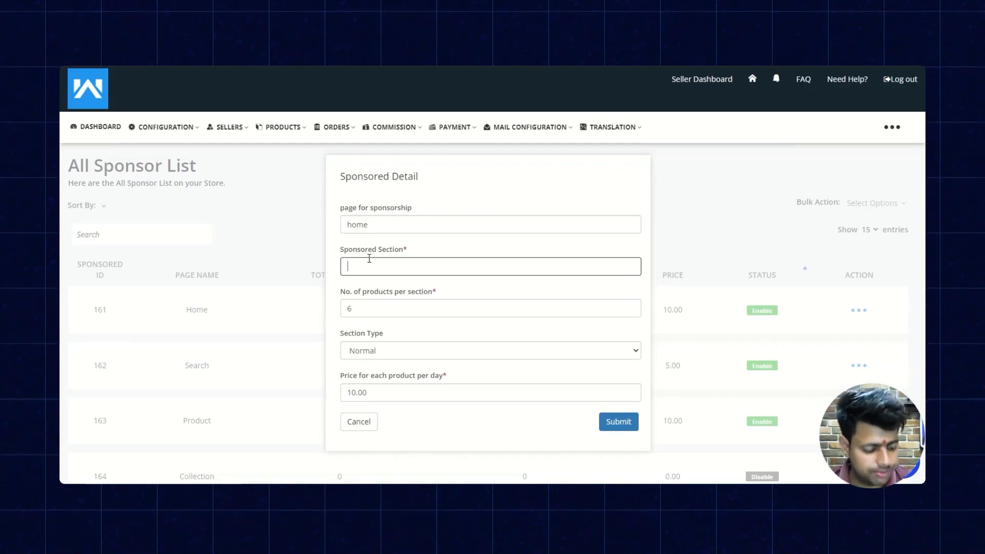
pyautogui.write('4')
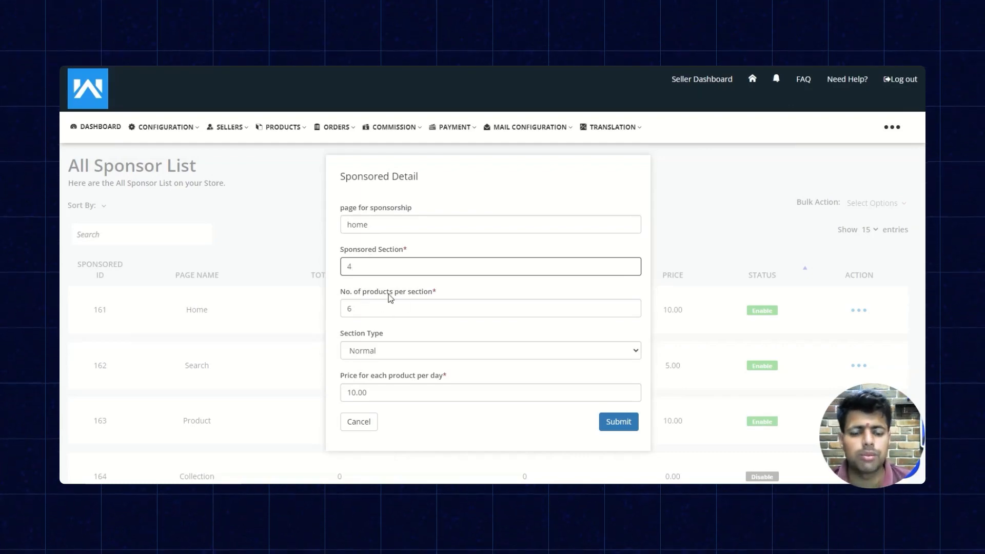
pyautogui.press('Tab')
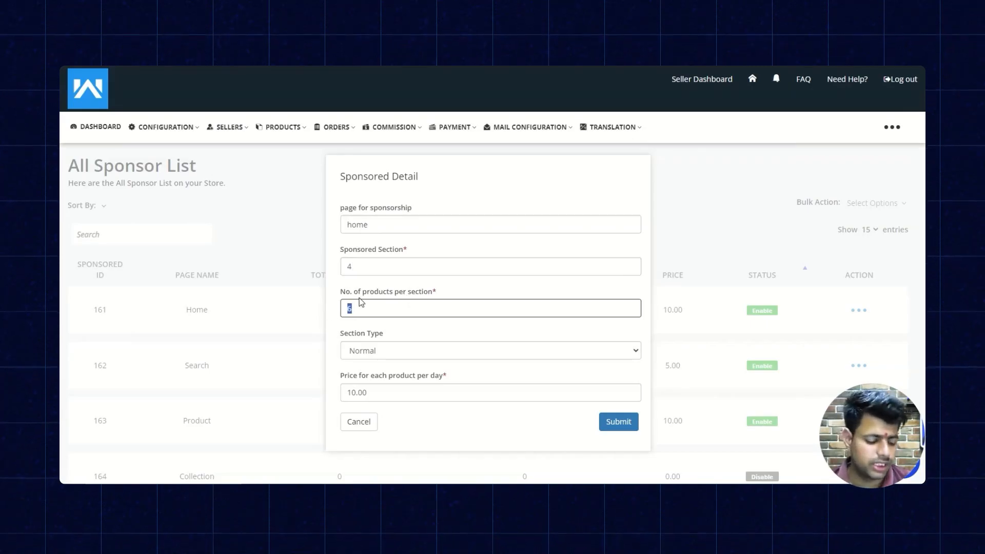
pyautogui.write('9')
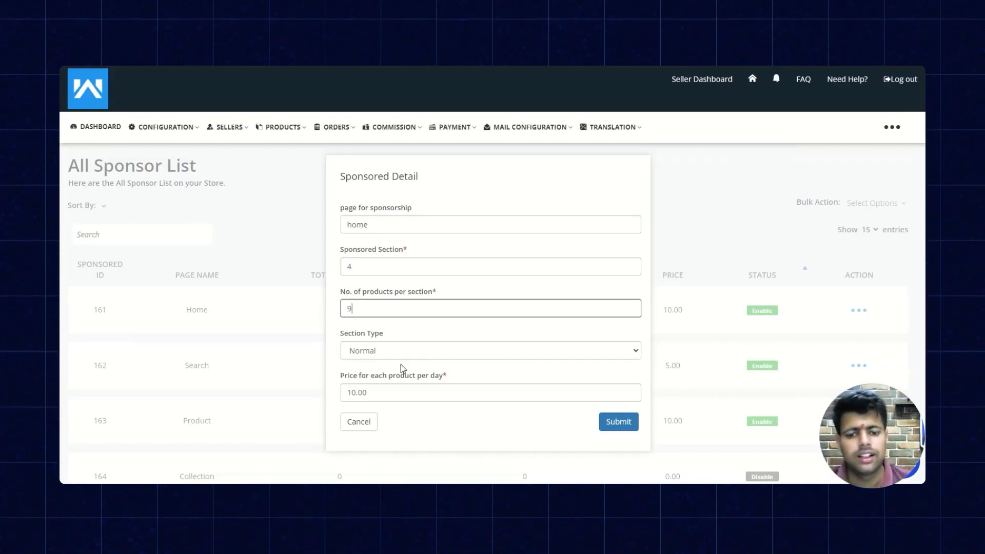
pyautogui.click(399, 356)
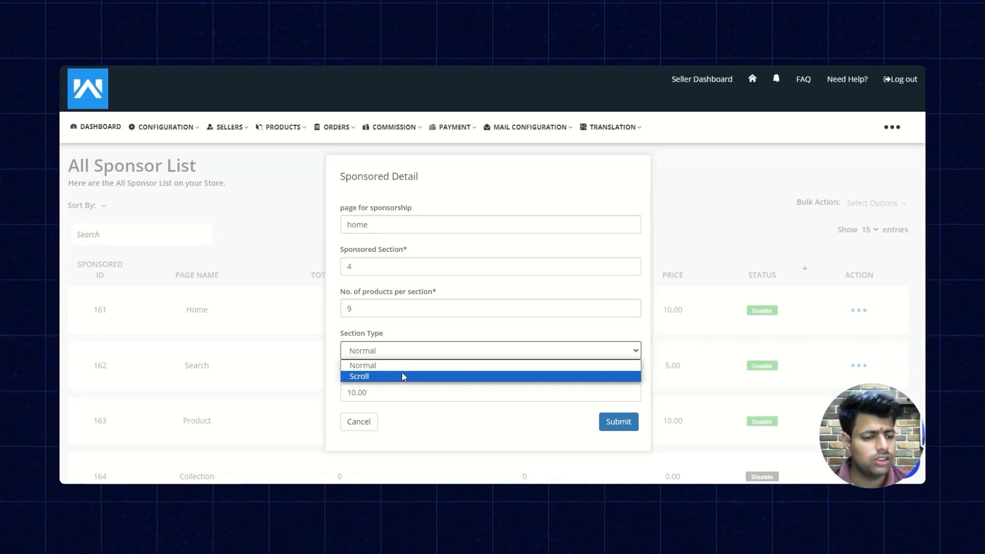
pyautogui.click(421, 366)
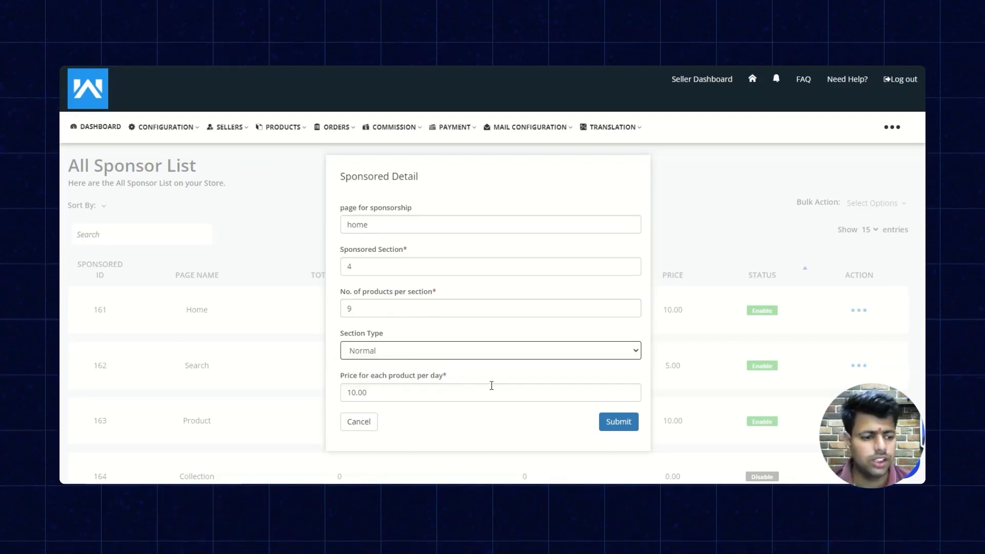
pyautogui.click(612, 419)
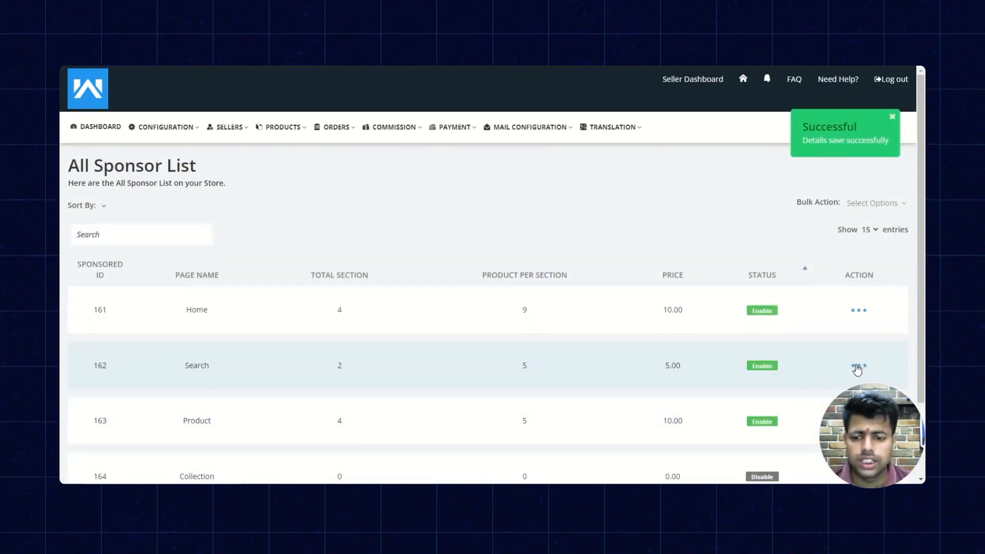
# Edit the Search page sponsorship with 3 sponsored sections and section type Normal, and submit it.
pyautogui.scroll(-2, 856, 367)
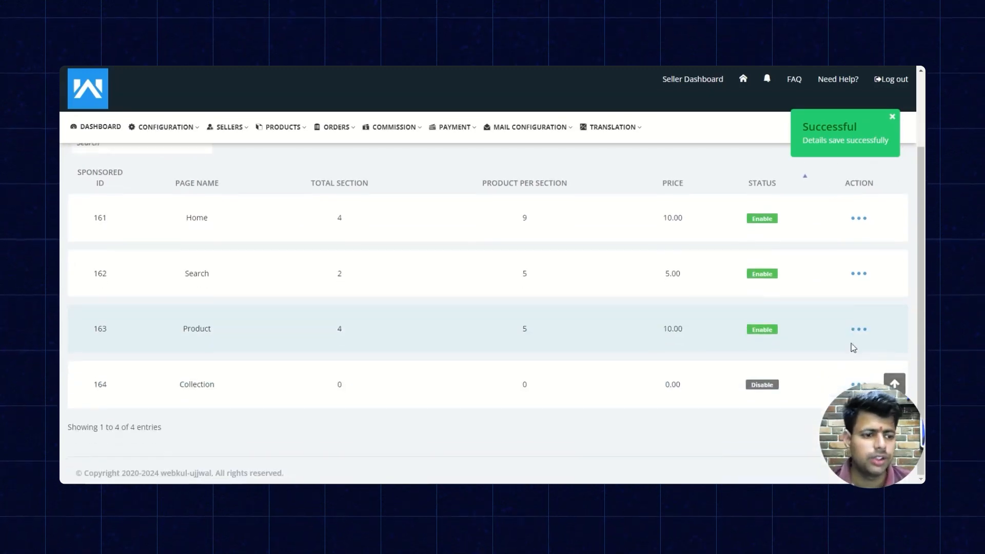
pyautogui.click(861, 274)
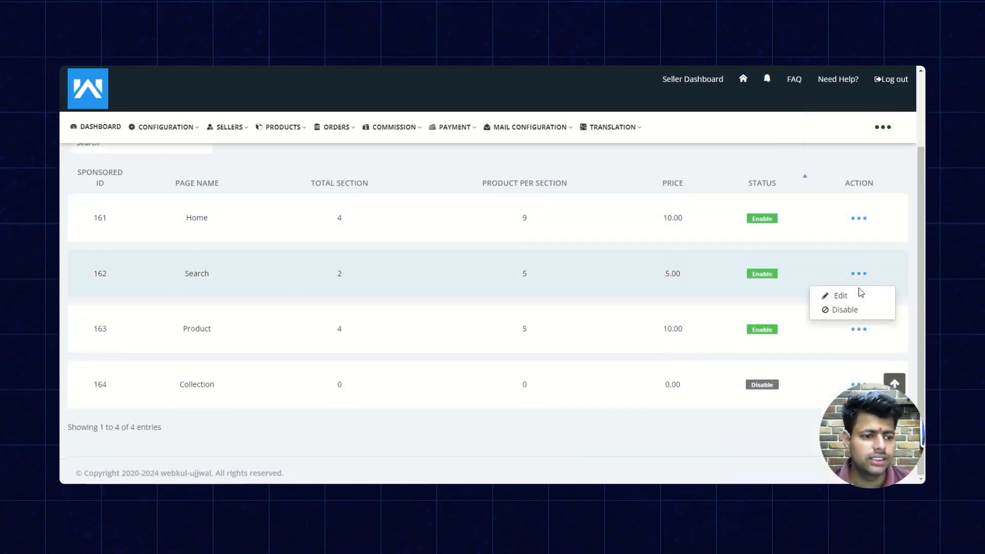
pyautogui.click(858, 292)
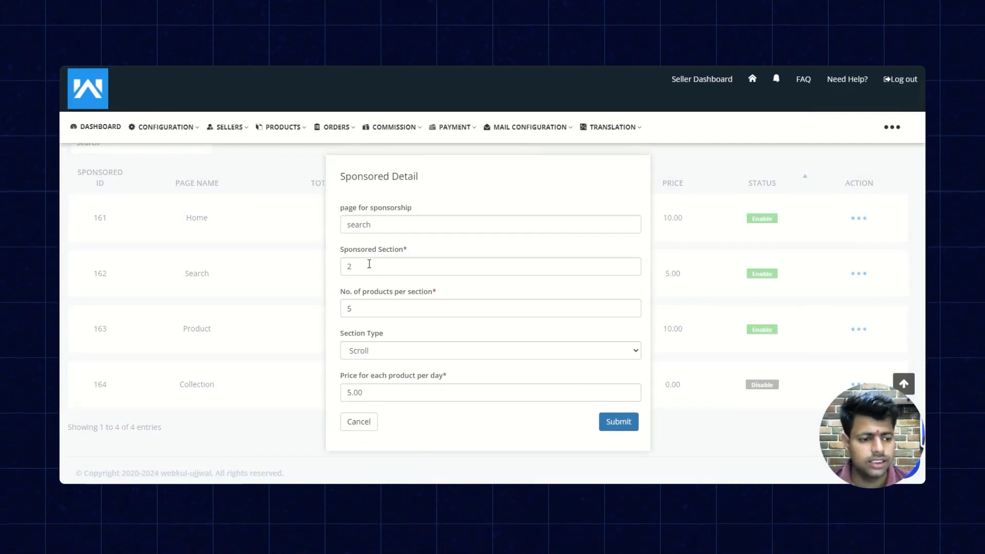
pyautogui.click(369, 265)
pyautogui.press('BackSpace')
pyautogui.click(550, 351)
pyautogui.click(551, 366)
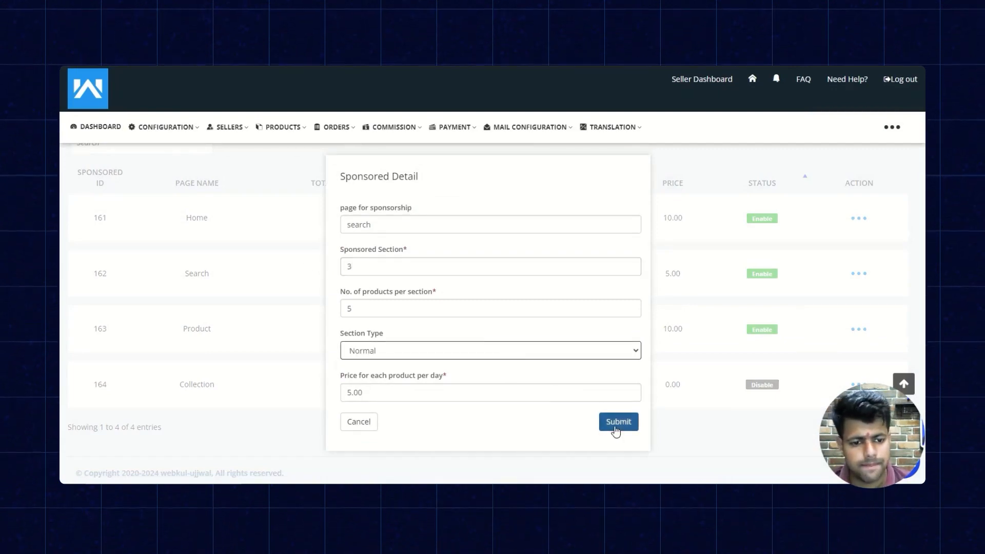
pyautogui.click(615, 428)
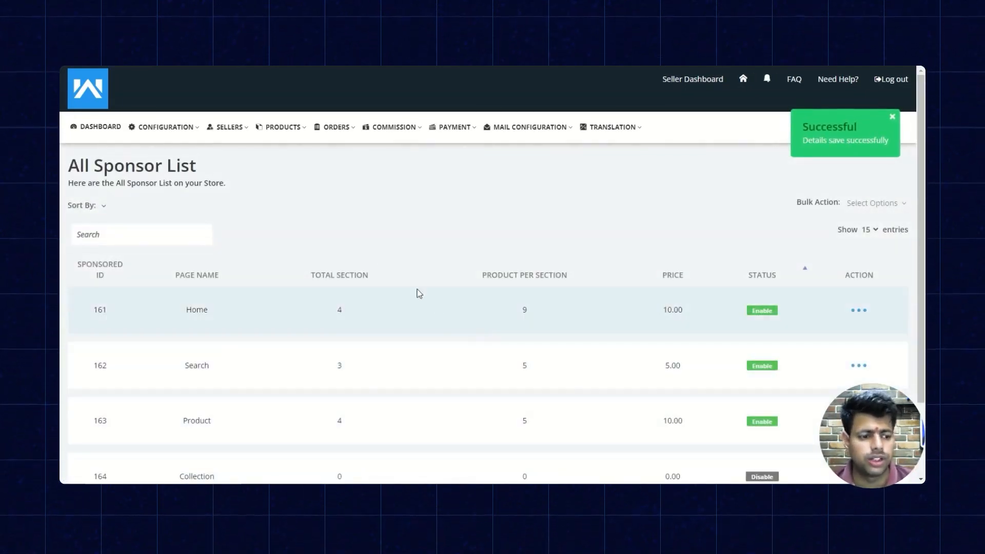
# Open the products listing and start enabling sponsorship for the product named "product sponsored".
pyautogui.click(288, 134)
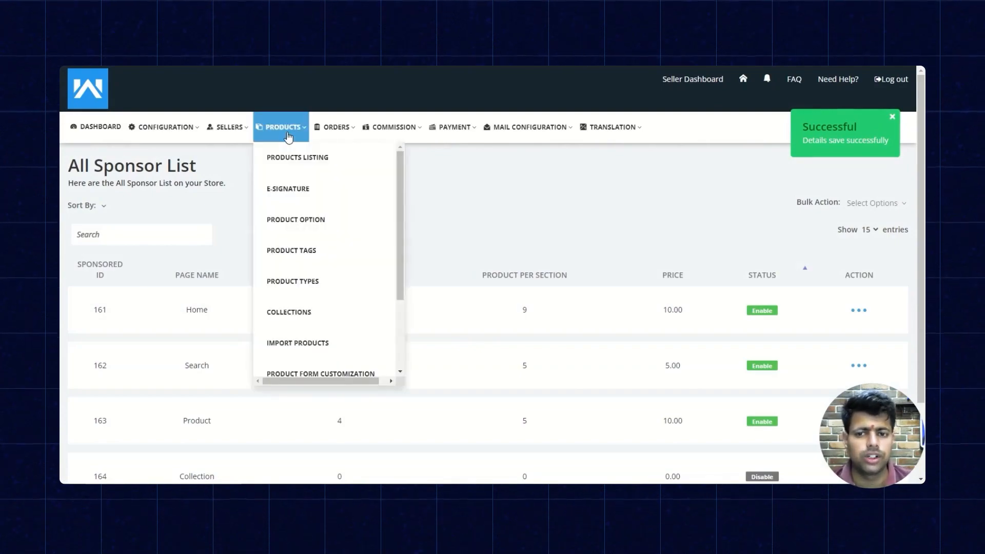
pyautogui.click(298, 157)
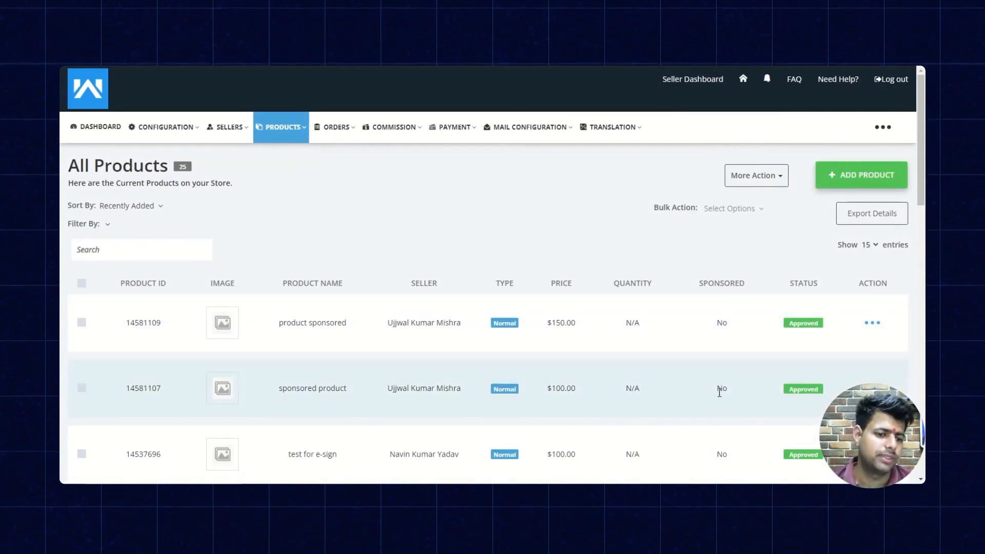
pyautogui.scroll(-1, 718, 287)
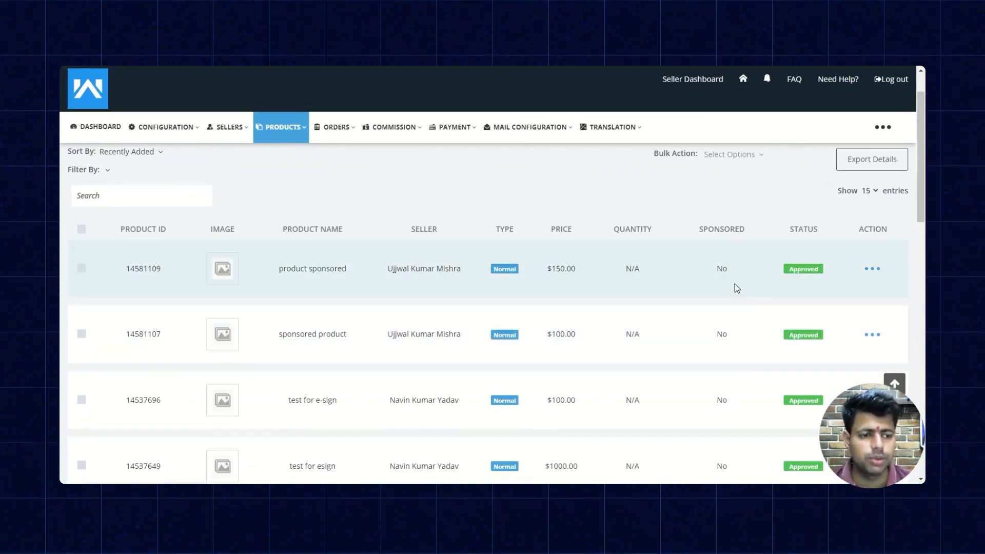
pyautogui.click(874, 275)
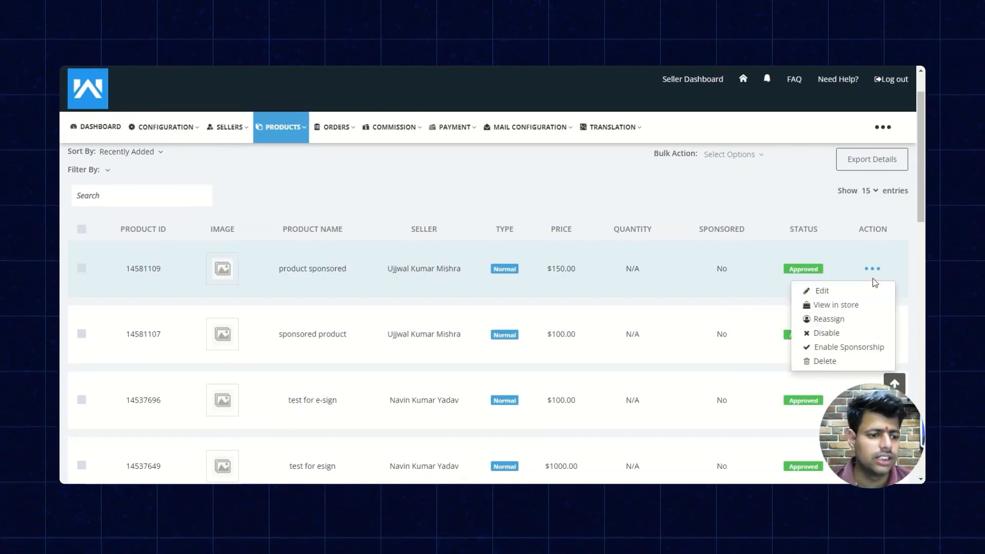
pyautogui.click(849, 349)
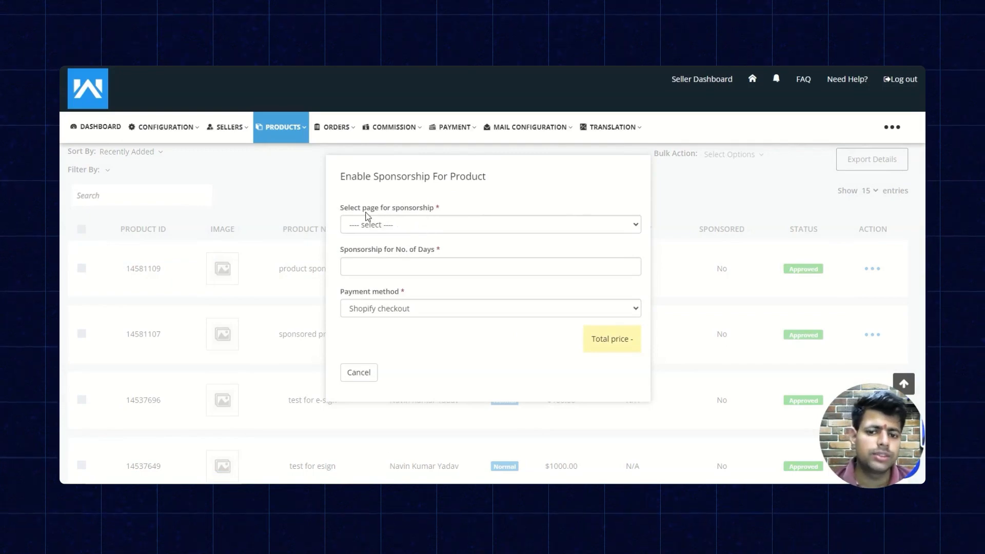
# Request Home page sponsorship for 4 days with Shopify checkout as the payment method, and proceed to checkout.
pyautogui.click(420, 227)
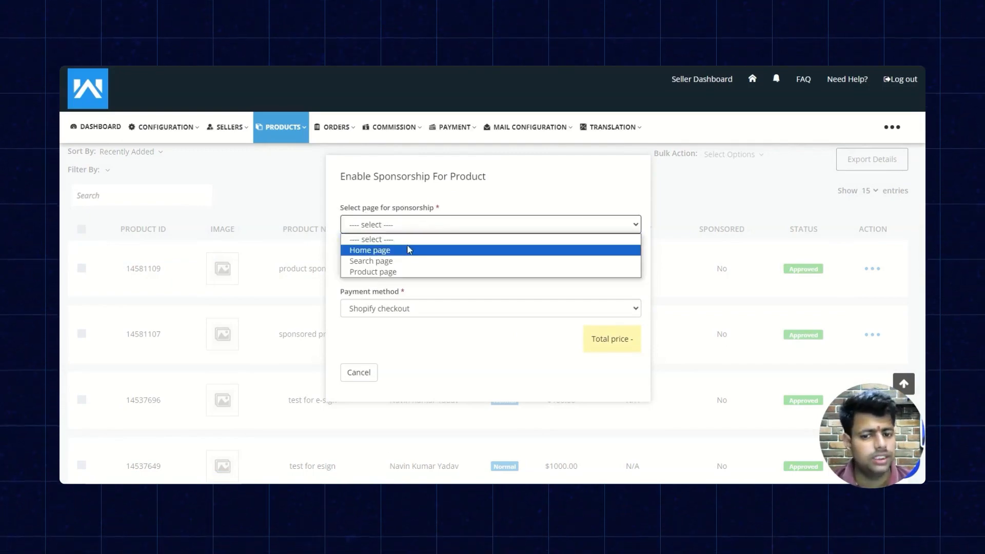
pyautogui.click(416, 250)
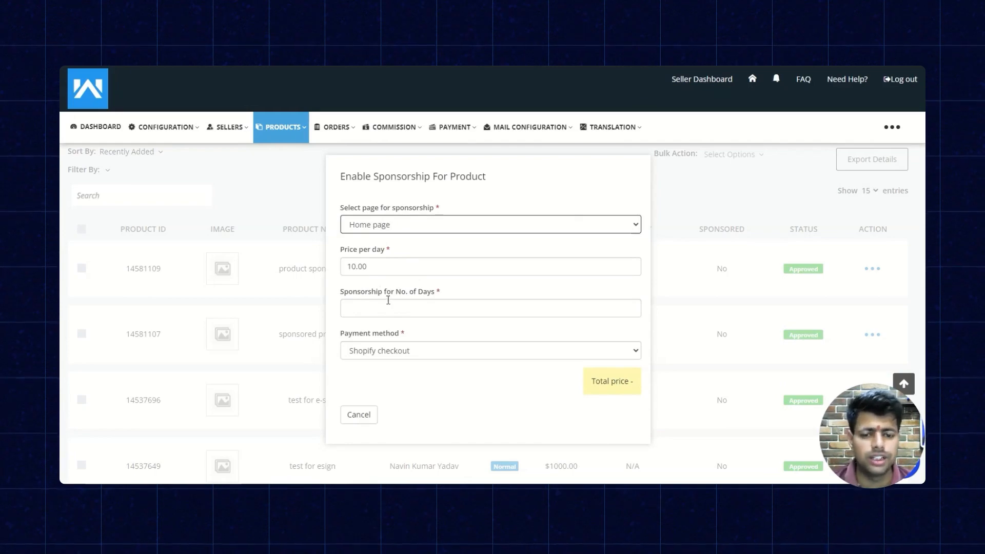
pyautogui.click(390, 307)
pyautogui.rightClick(390, 305)
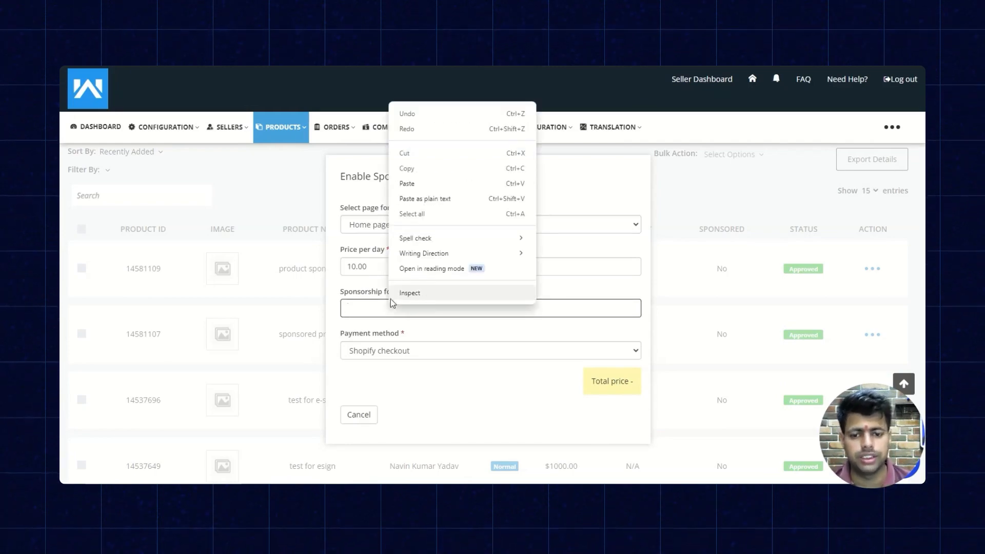
pyautogui.click(390, 307)
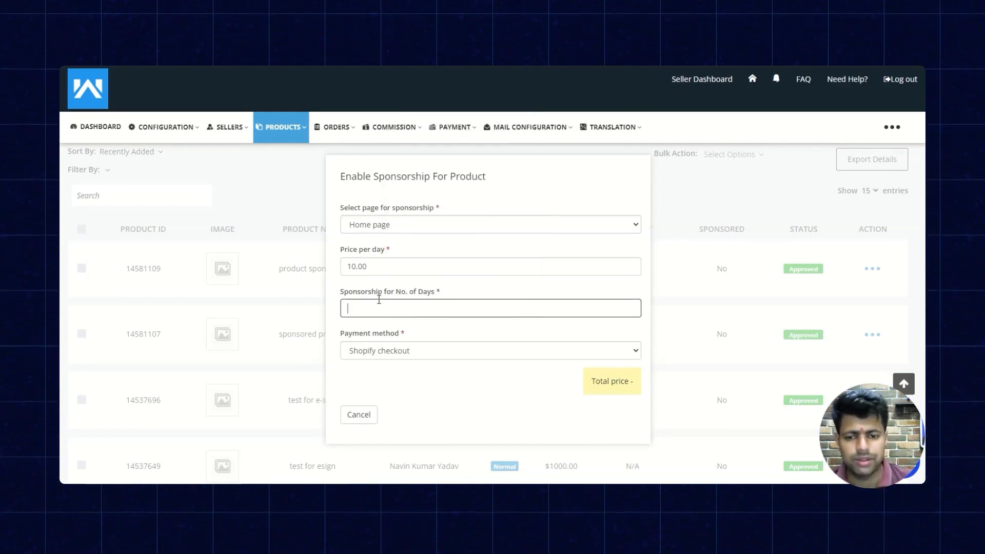
pyautogui.click(424, 356)
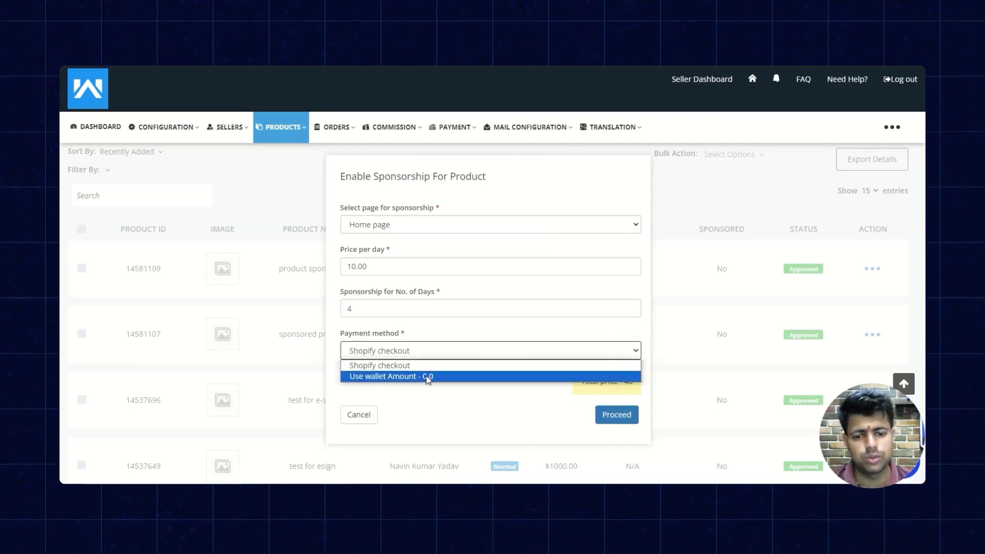
pyautogui.click(423, 367)
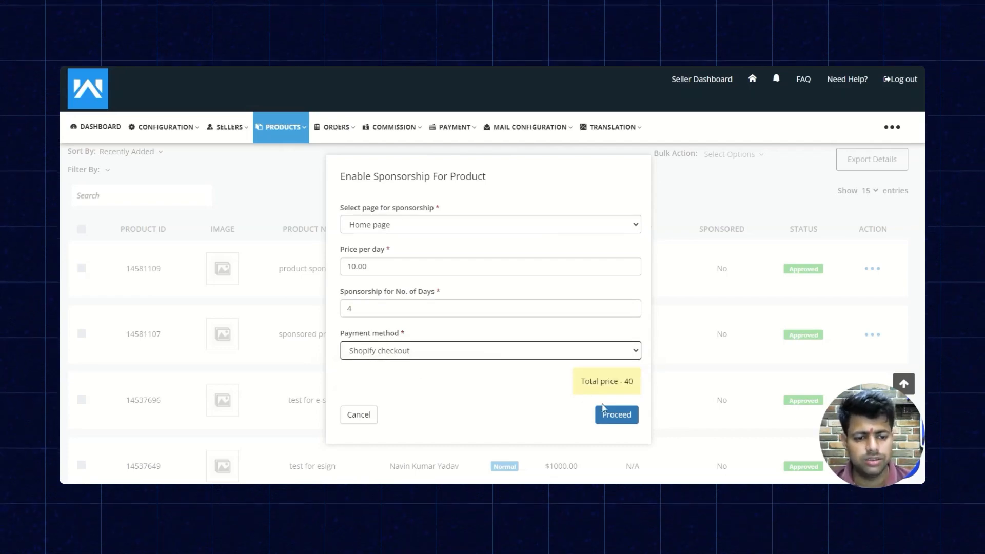
pyautogui.click(623, 414)
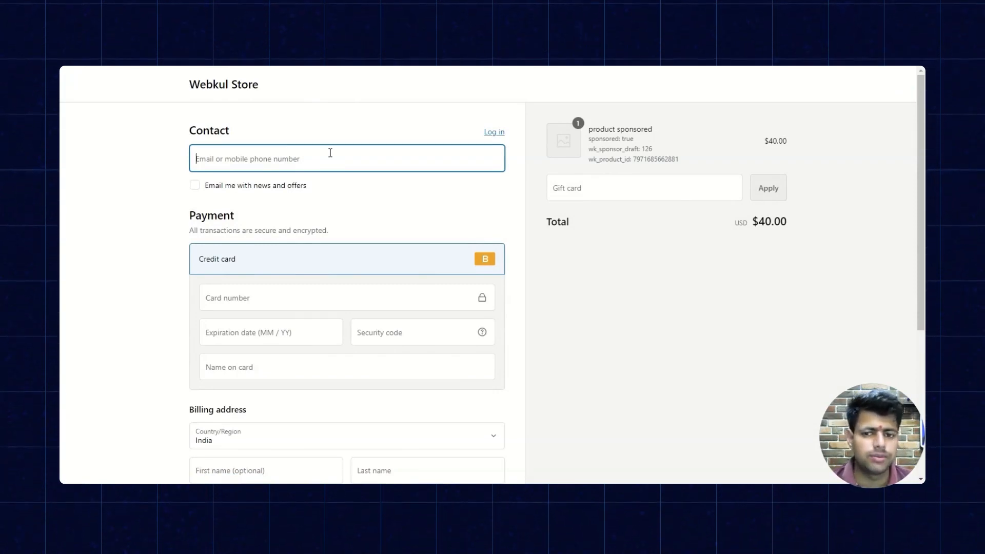
# Complete the sponsorship checkout with the contact e-mail, card details and billing address, and view the order confirmation.
pyautogui.click(331, 152)
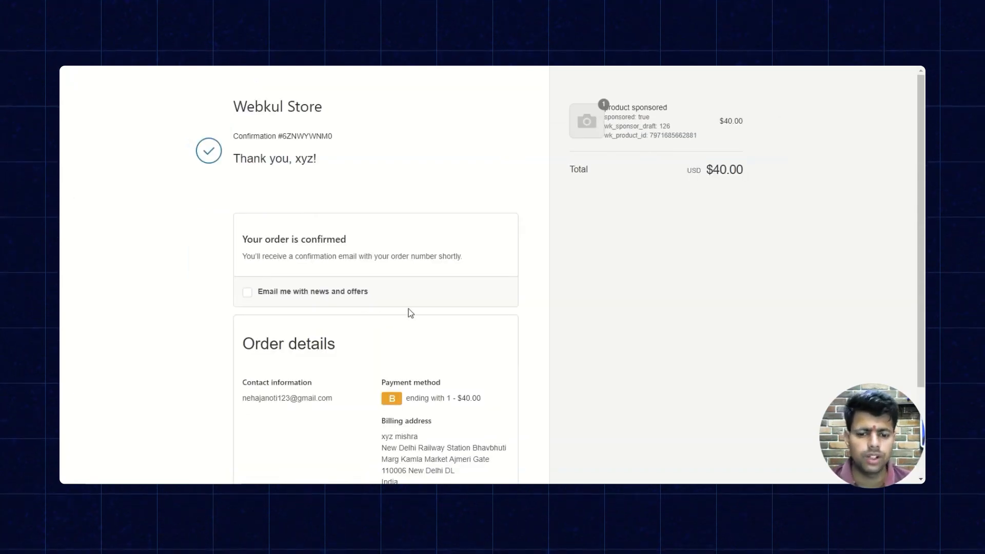
pyautogui.scroll(-2, 460, 321)
pyautogui.scroll(2, 460, 321)
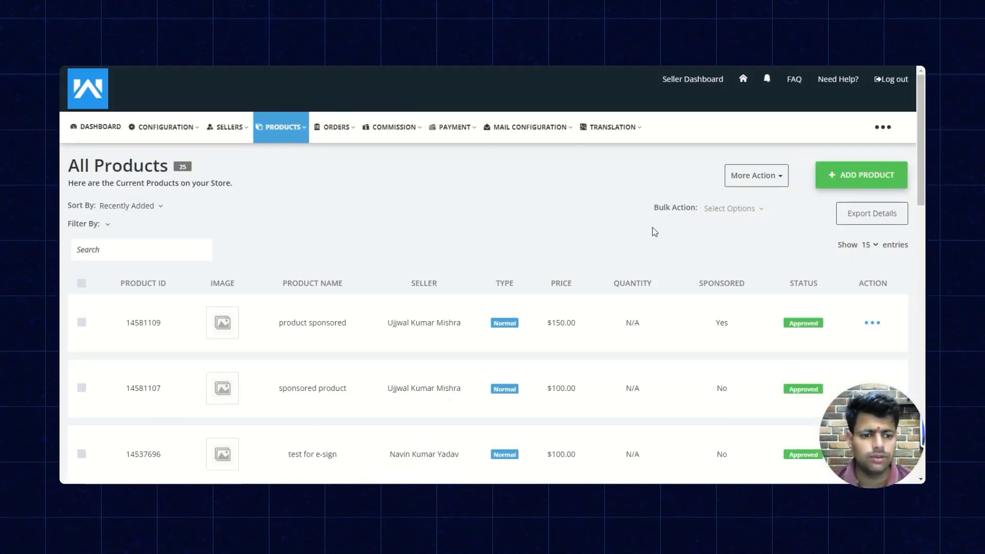
pyautogui.scroll(-3, 496, 283)
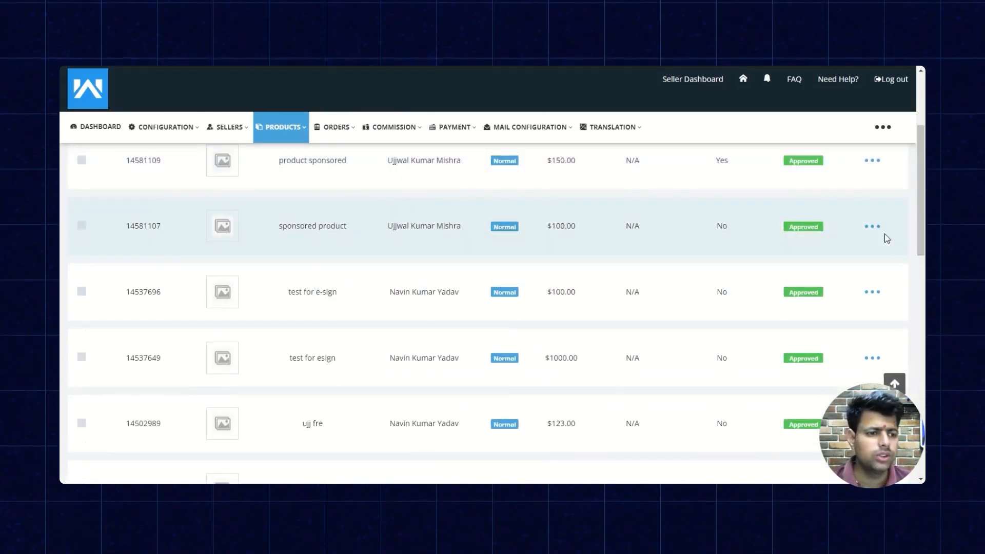
pyautogui.click(873, 229)
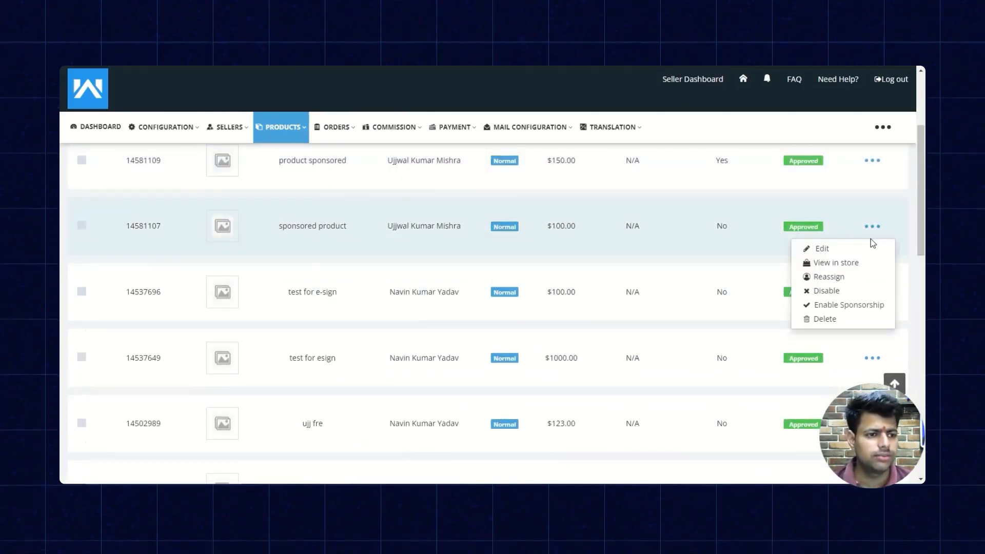
pyautogui.scroll(3, 876, 241)
pyautogui.scroll(-2, 876, 248)
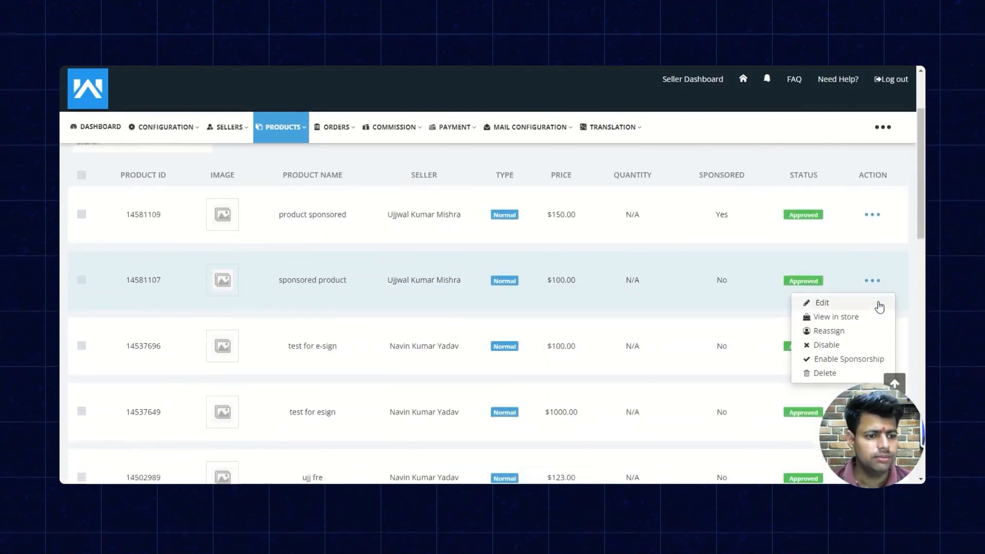
pyautogui.click(847, 358)
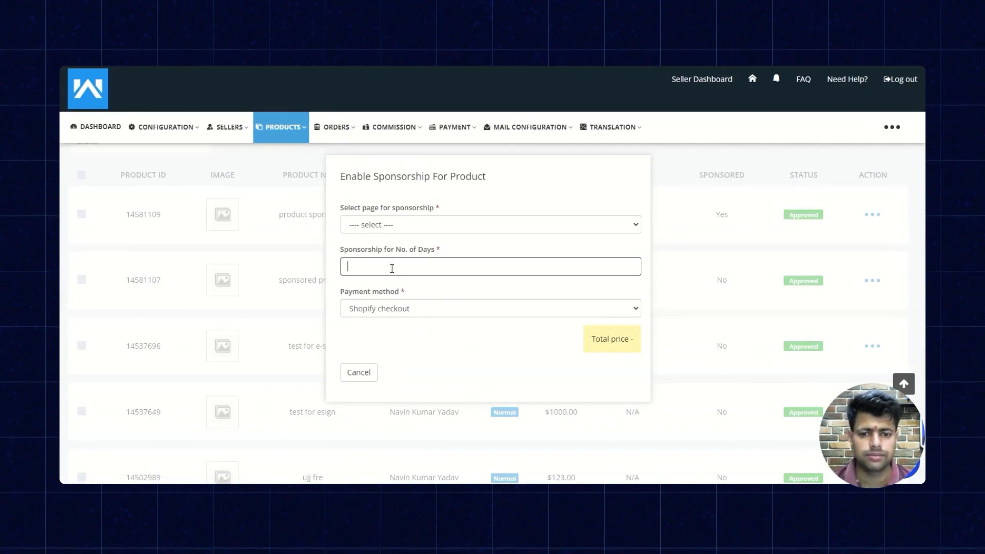
pyautogui.write('4')
pyautogui.click(416, 221)
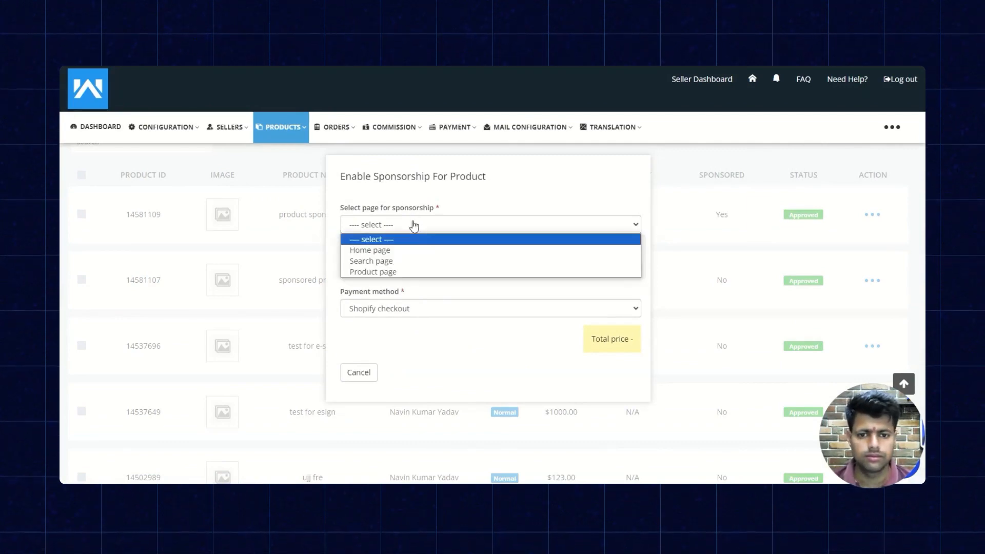
pyautogui.click(405, 251)
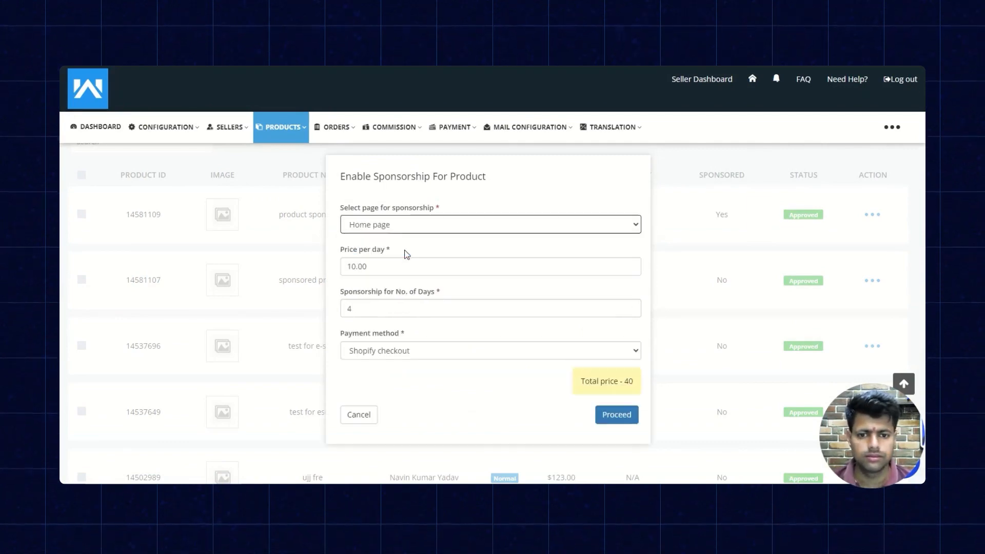
pyautogui.click(408, 349)
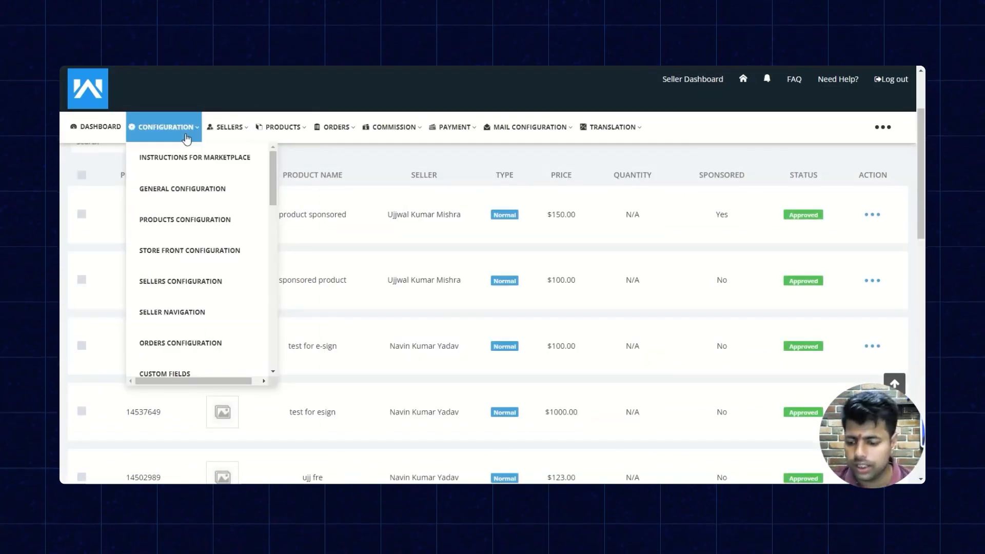
# Open the Sponsored Configuration and allow sellers to enable sponsorship on products.
pyautogui.scroll(-10, 191, 148)
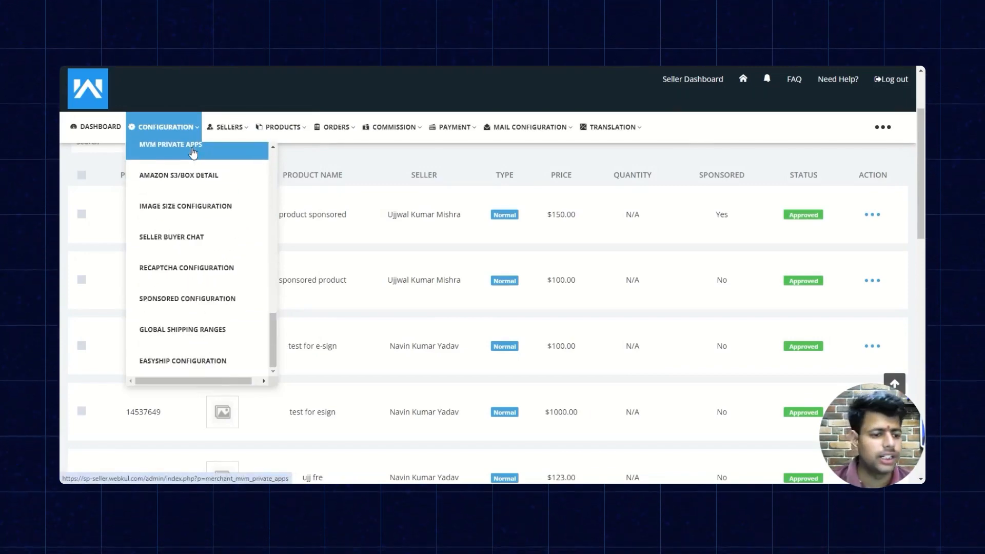
pyautogui.click(219, 296)
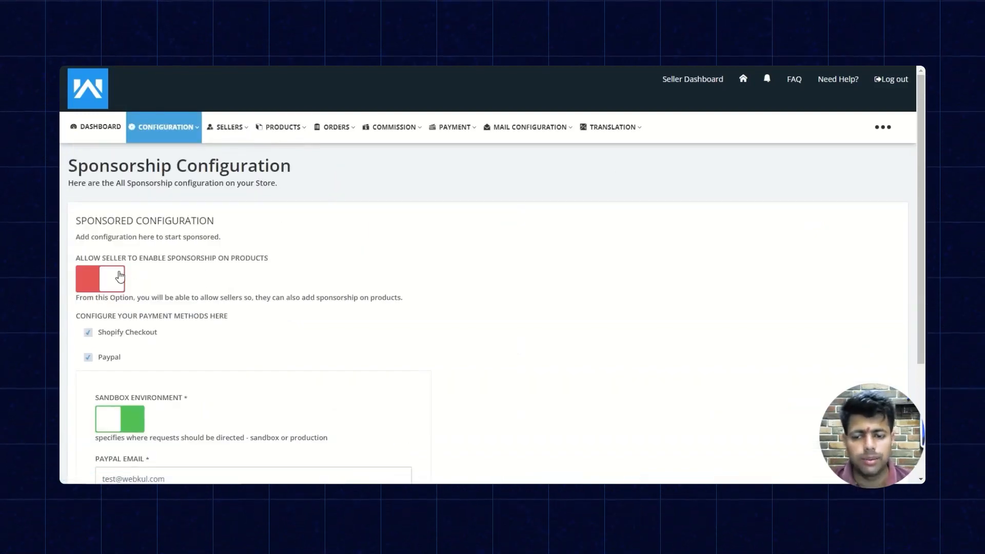
pyautogui.click(110, 278)
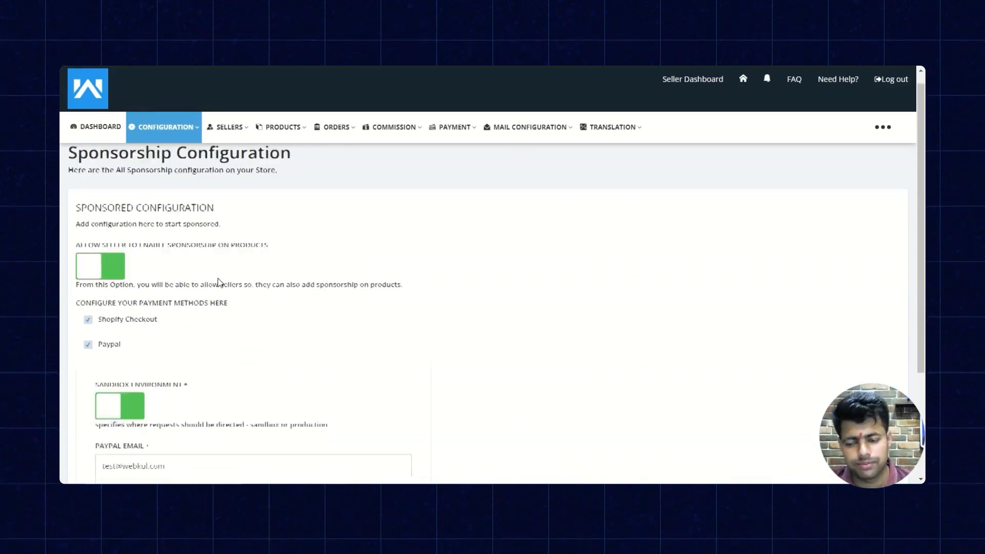
pyautogui.scroll(-3, 206, 288)
pyautogui.click(106, 419)
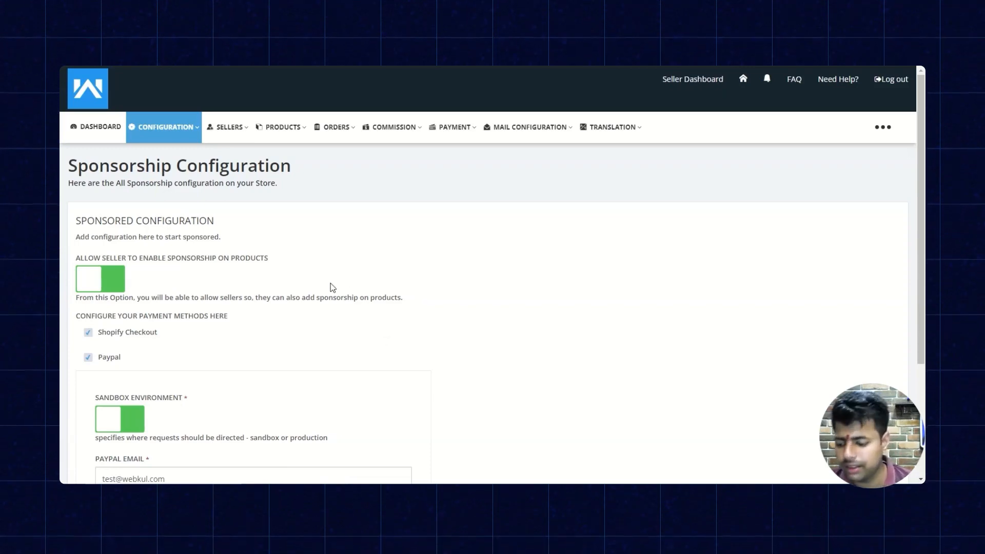
# View the Sponsored List of pages and open the Sponsored Sellers list.
pyautogui.click(882, 126)
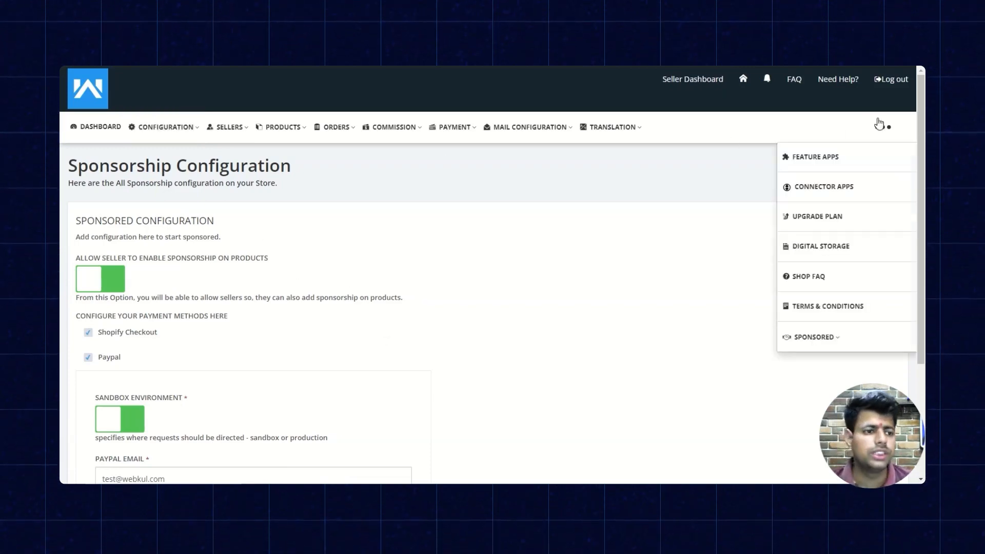
pyautogui.click(831, 338)
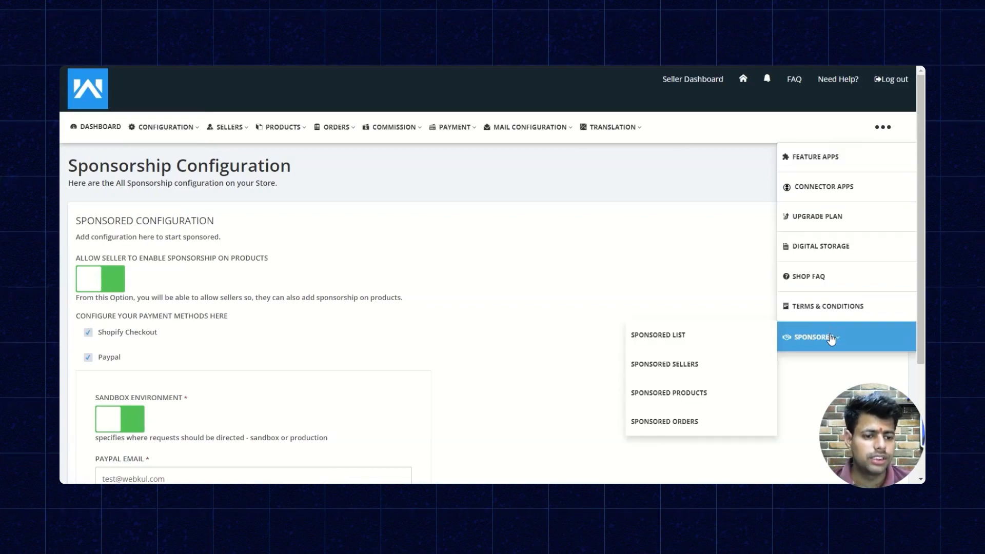
pyautogui.click(726, 341)
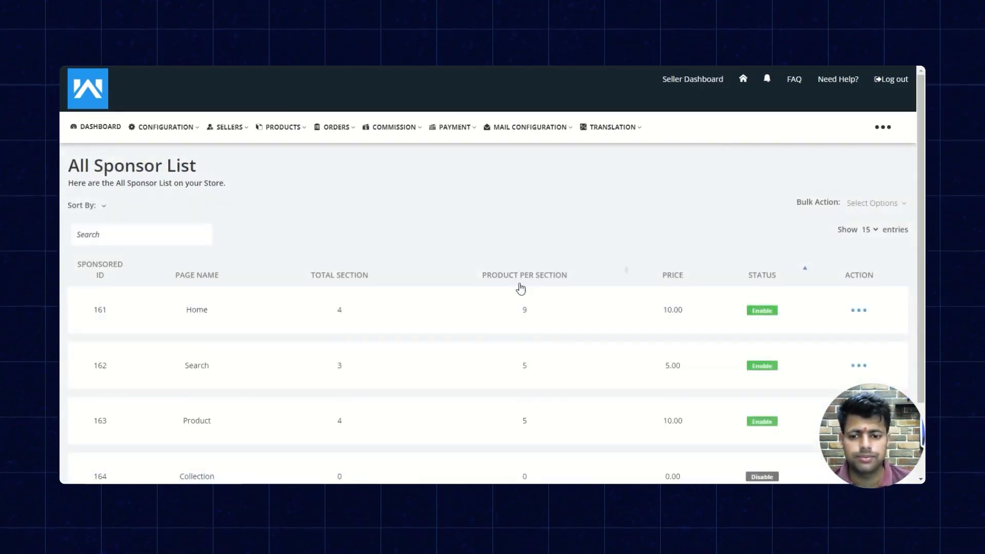
pyautogui.click(883, 128)
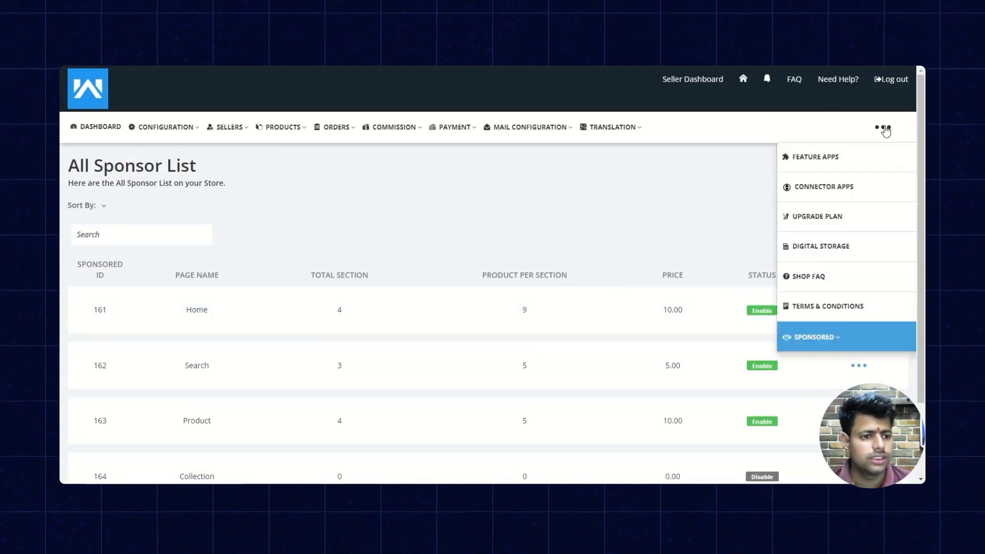
pyautogui.click(815, 337)
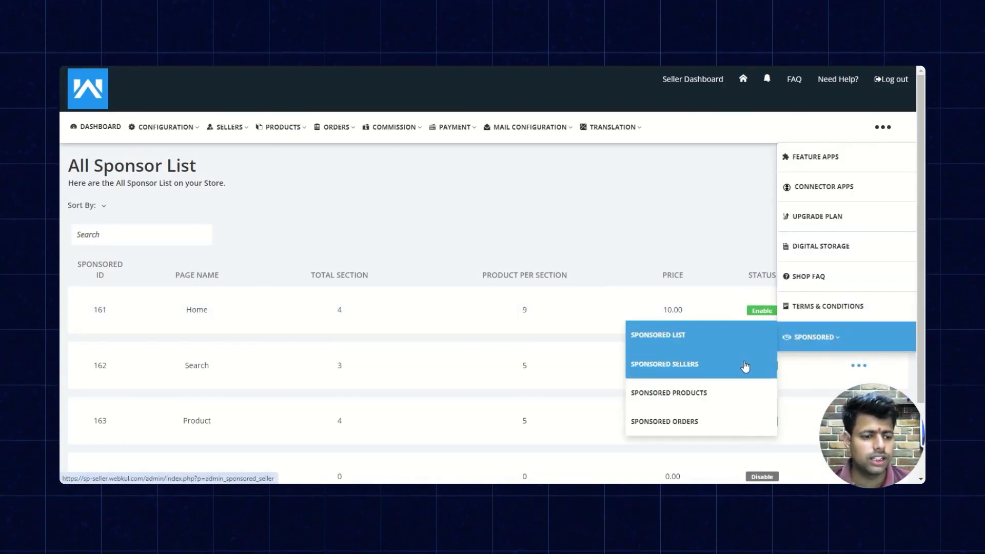
pyautogui.click(745, 365)
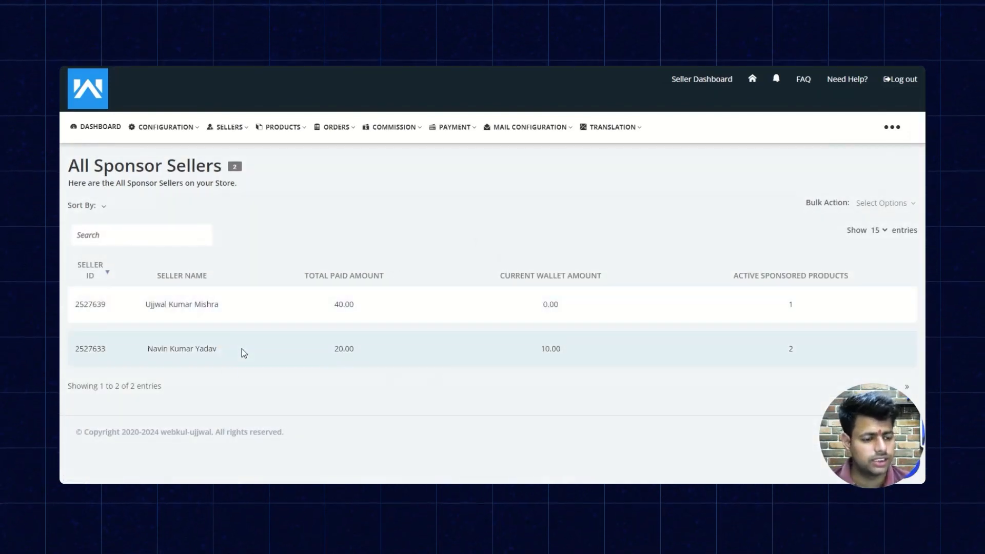
# Open the Sponsored Products list to review the products' sponsorship days, dates and status.
pyautogui.click(334, 127)
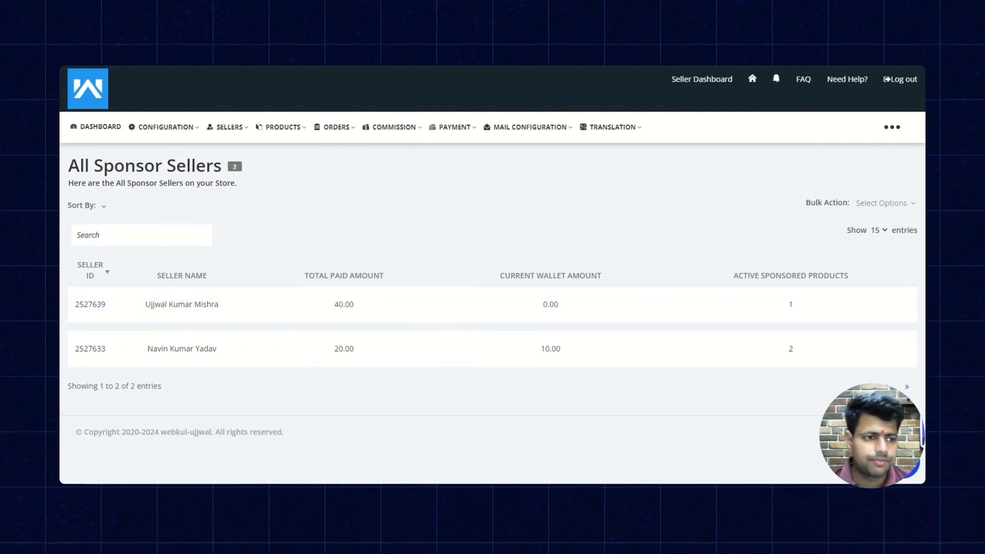
pyautogui.moveTo(898, 123)
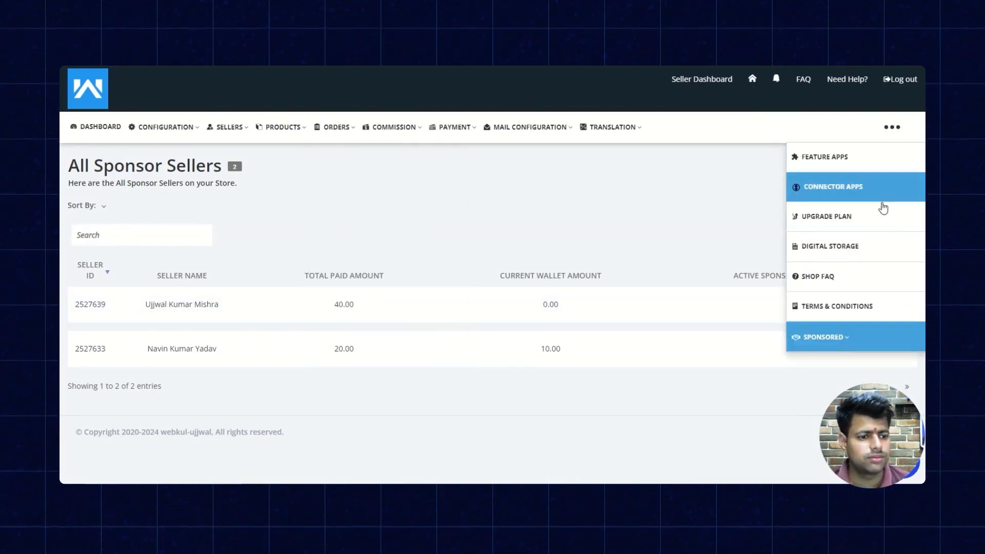
pyautogui.moveTo(856, 335)
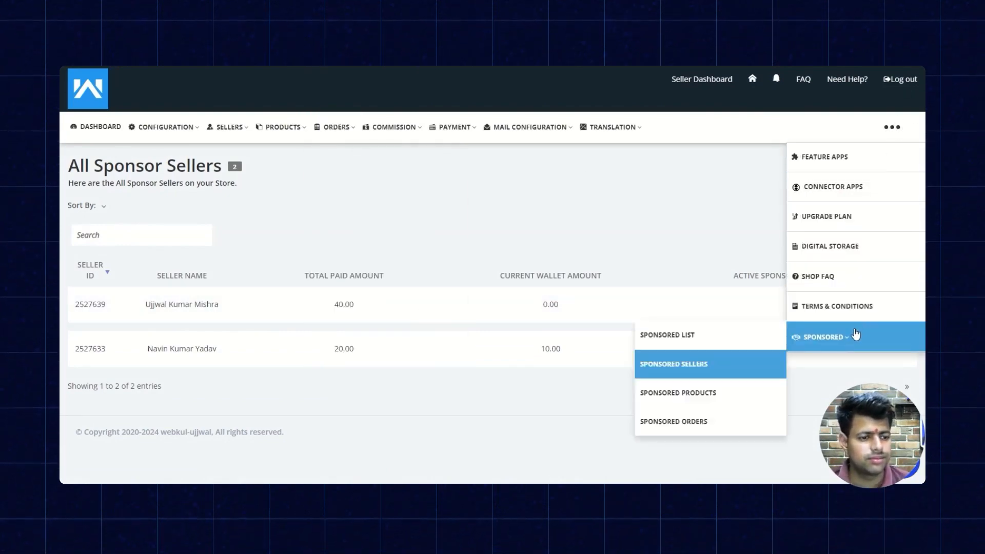
pyautogui.click(720, 388)
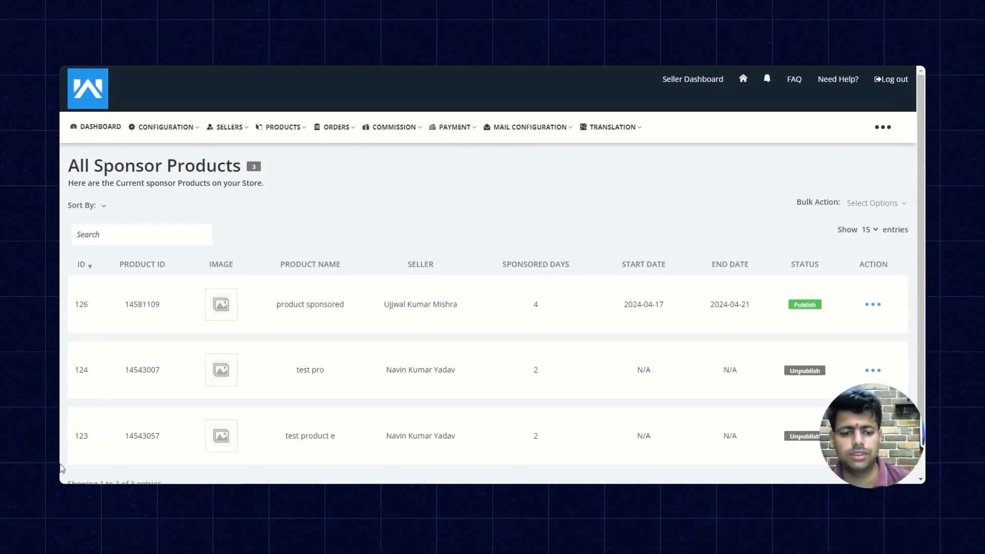
# Review the sponsored products list and show the actions available for the published product's sponsorship.
pyautogui.scroll(-2, 438, 352)
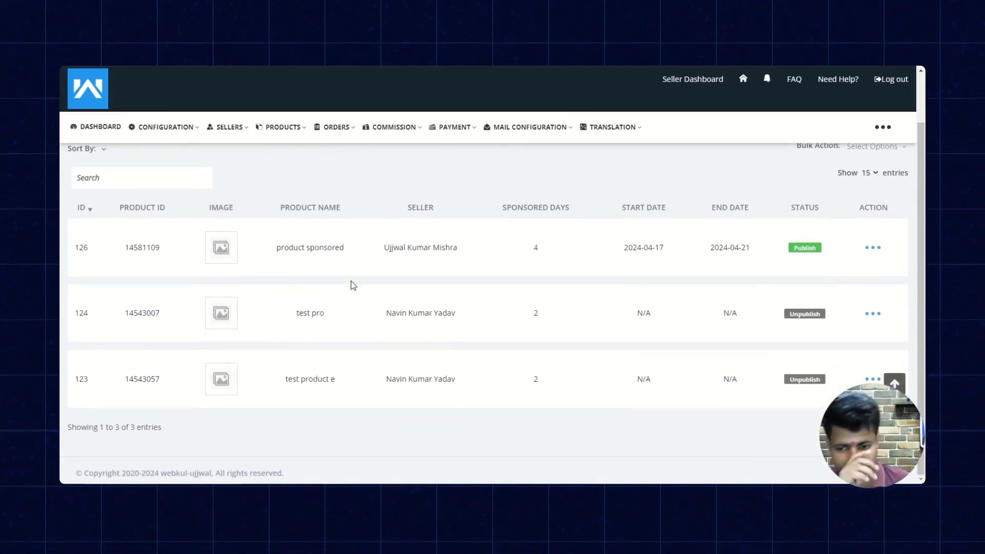
pyautogui.scroll(2, 764, 336)
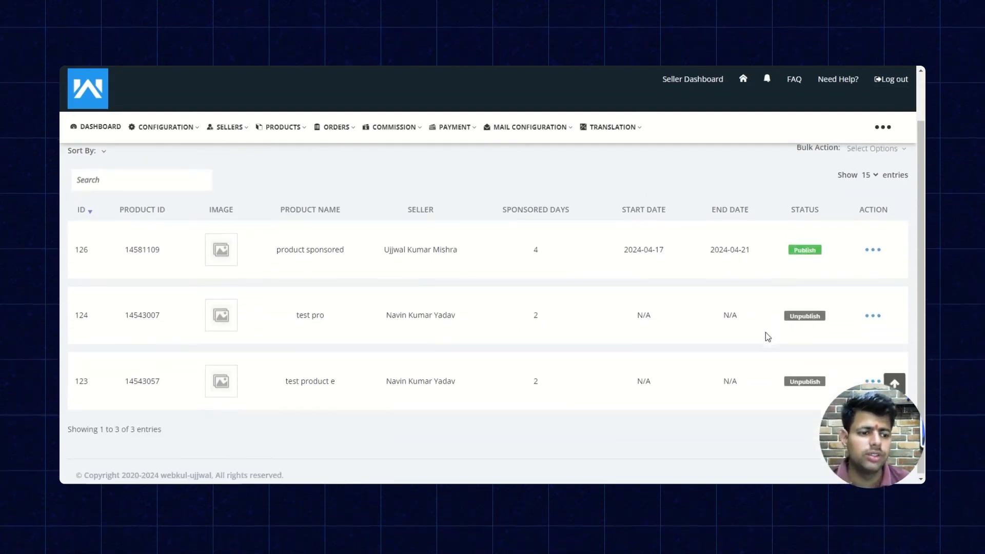
pyautogui.scroll(-2, 758, 331)
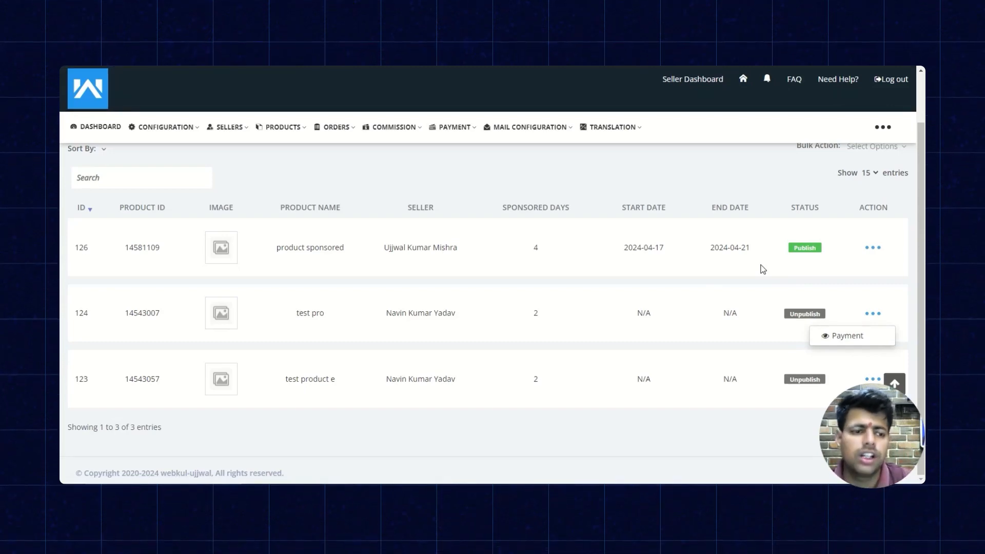
pyautogui.click(879, 248)
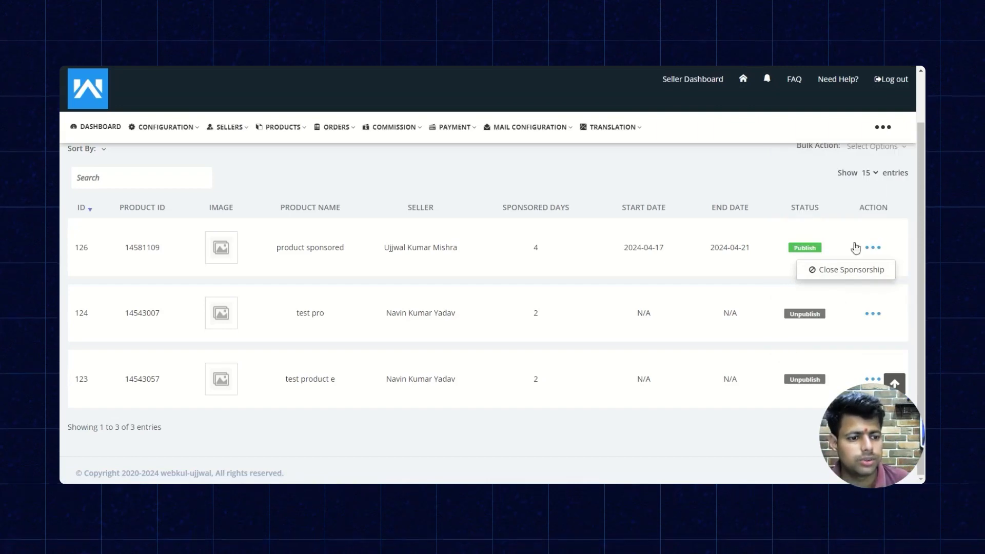
# Open the admin's Sponsored Orders list and show the action available for the newest sponsor order.
pyautogui.moveTo(886, 126)
pyautogui.moveTo(831, 337)
pyautogui.click(696, 422)
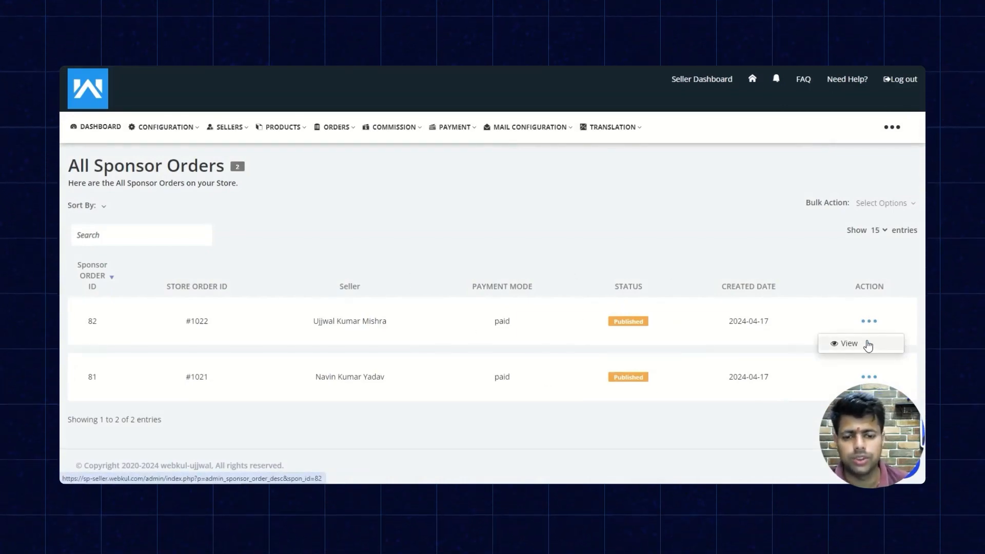
# Switch to the seller dashboard and open its Sponsored List to review sponsor payment details and each page's daily rate.
pyautogui.click(118, 129)
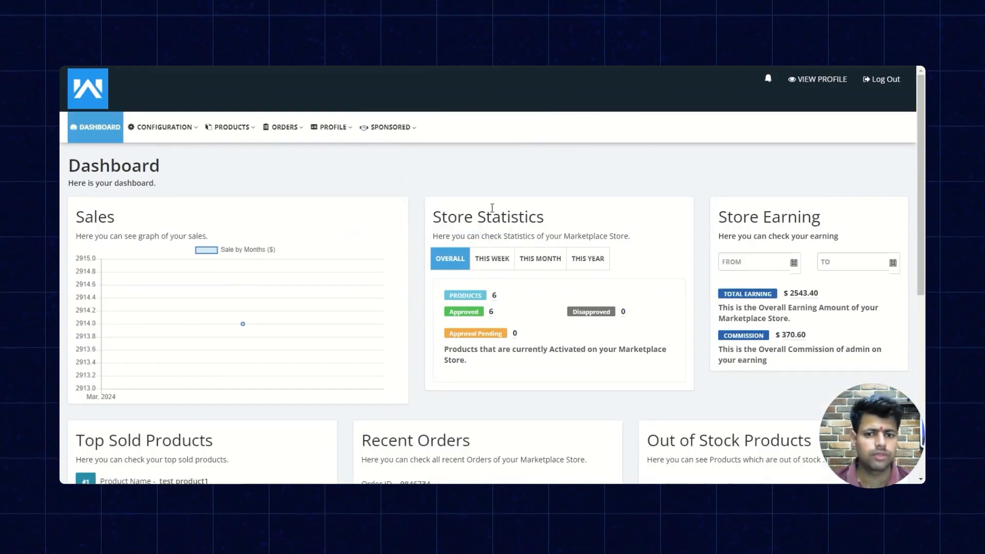
pyautogui.moveTo(362, 145)
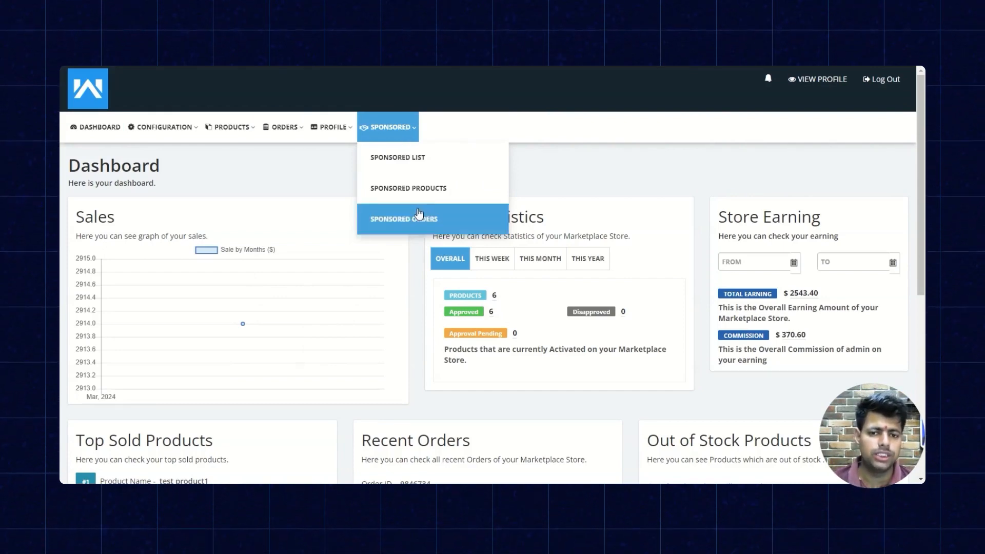
pyautogui.click(451, 160)
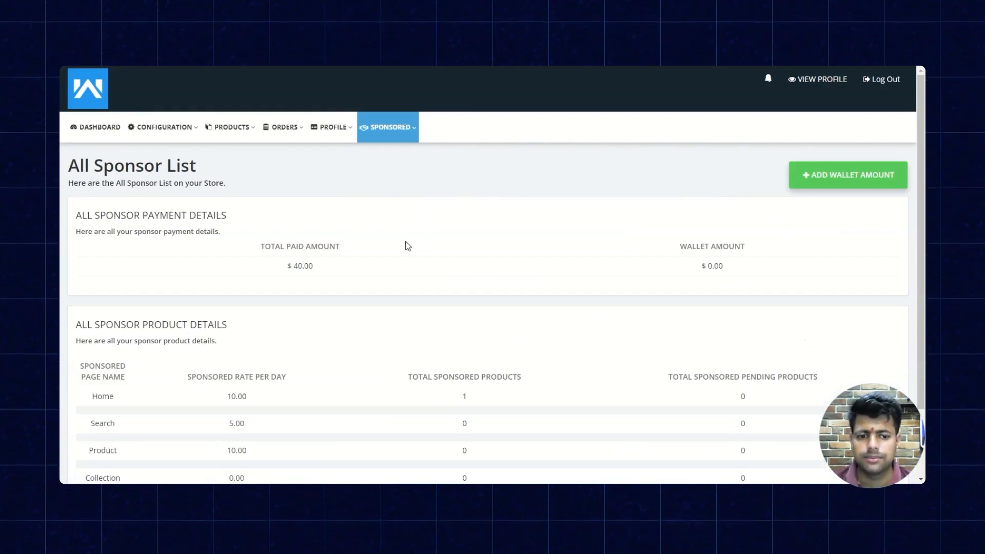
pyautogui.scroll(-2, 408, 246)
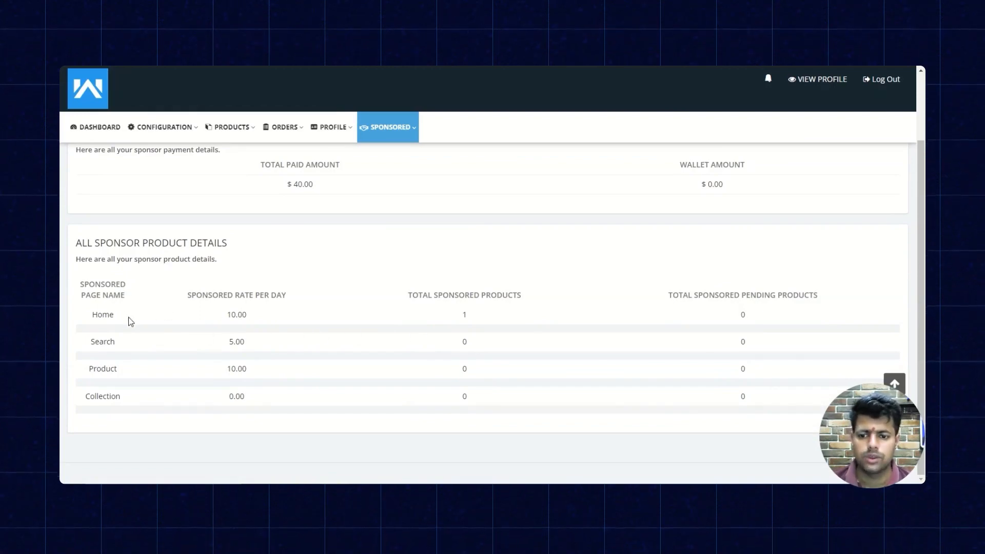
pyautogui.scroll(2, 283, 360)
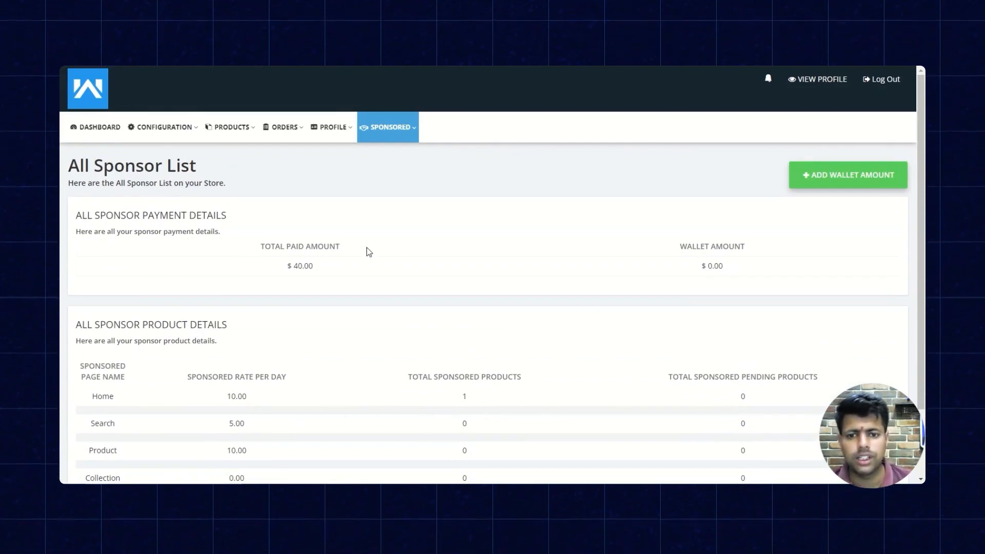
pyautogui.scroll(-2, 461, 220)
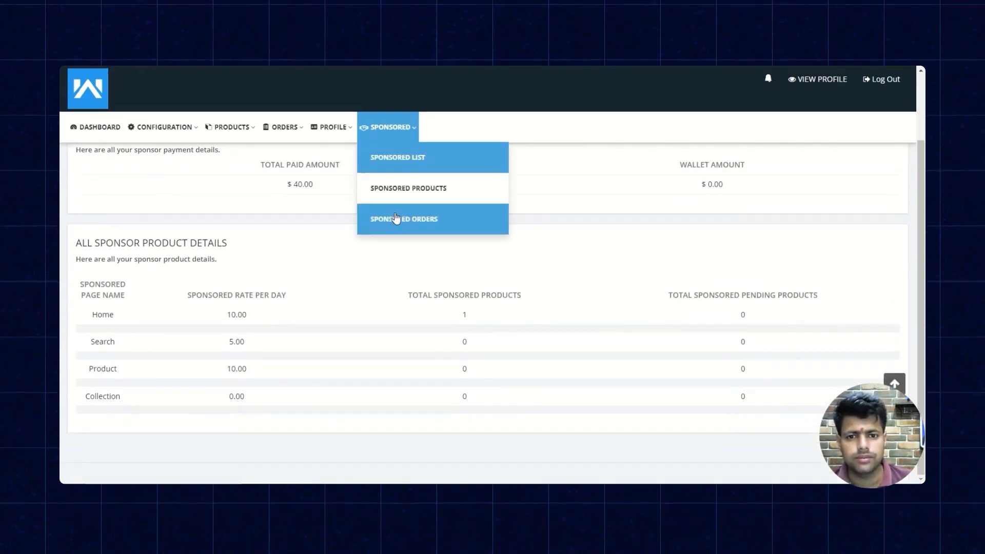
# Check the seller's Sponsored Products list and open the details of the seller's sponsored order.
pyautogui.click(412, 193)
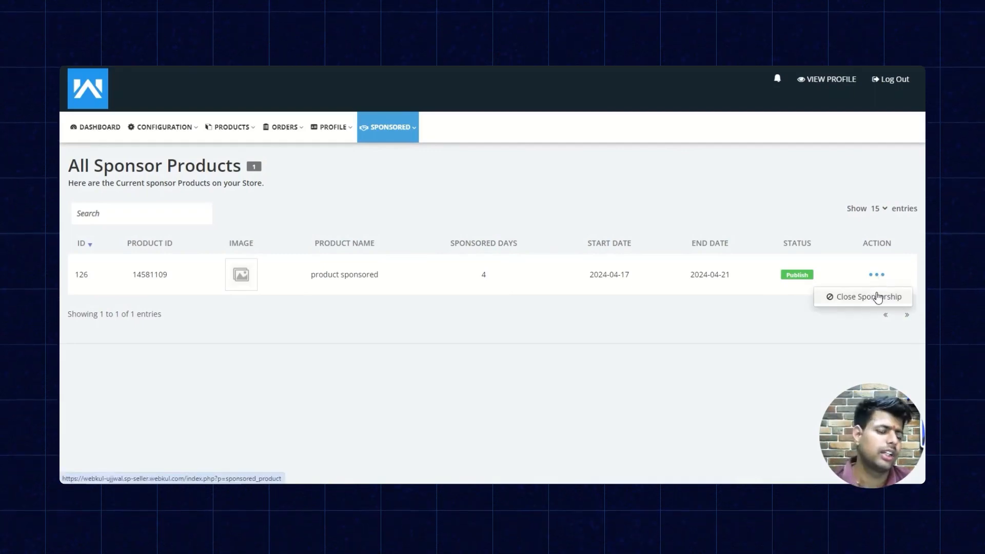
pyautogui.moveTo(389, 135)
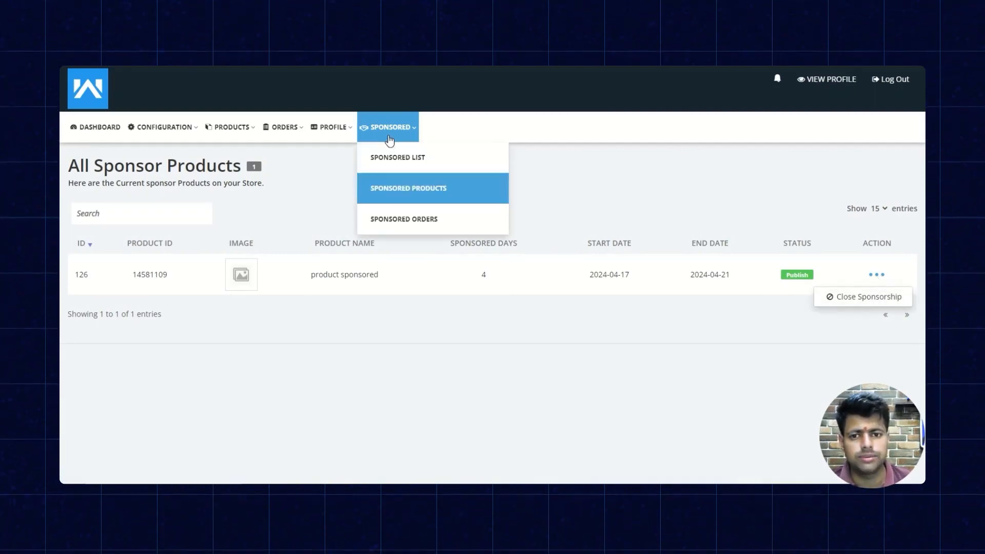
pyautogui.click(389, 212)
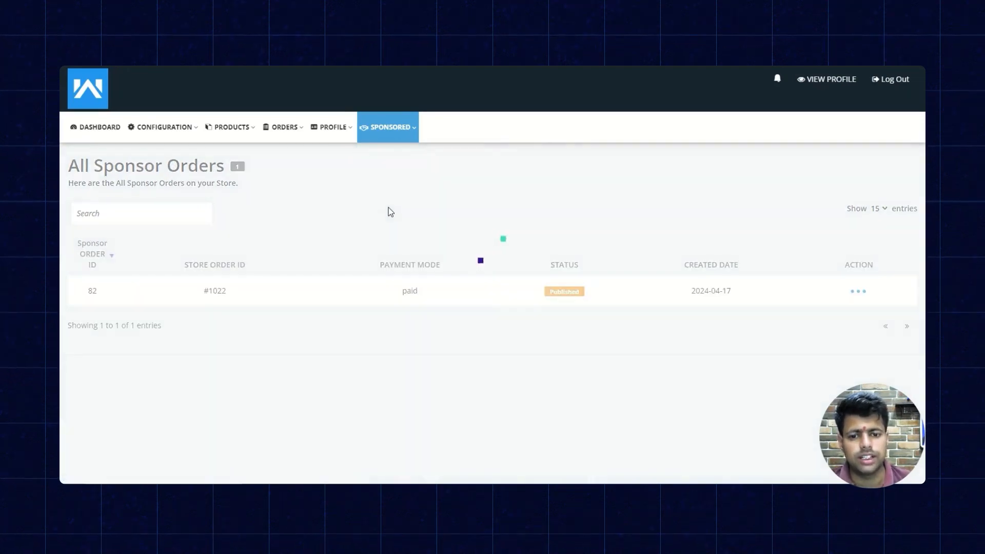
pyautogui.click(858, 292)
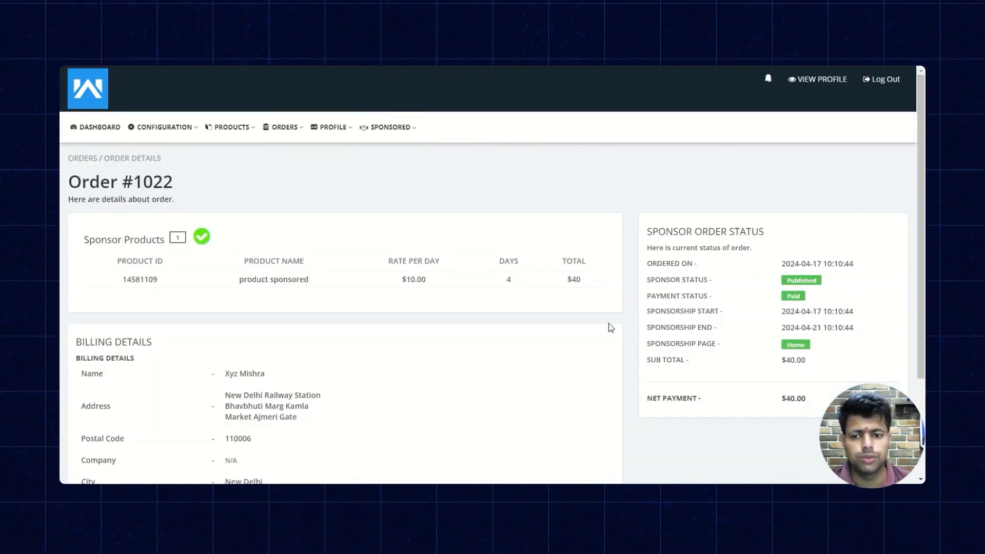
# Return to the seller's Sponsored List and view the Add Wallet Amount form with the Paypal payment method.
pyautogui.click(394, 155)
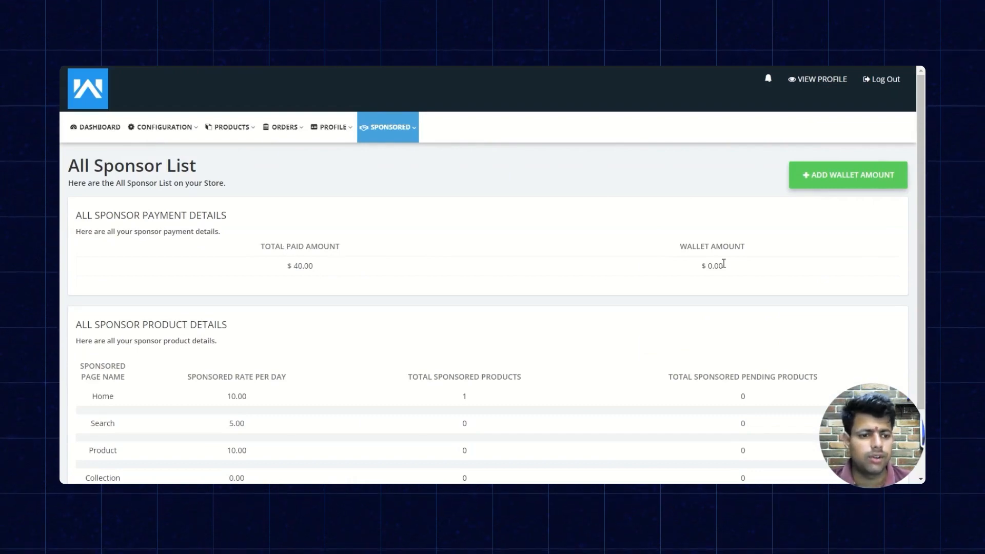
pyautogui.click(820, 177)
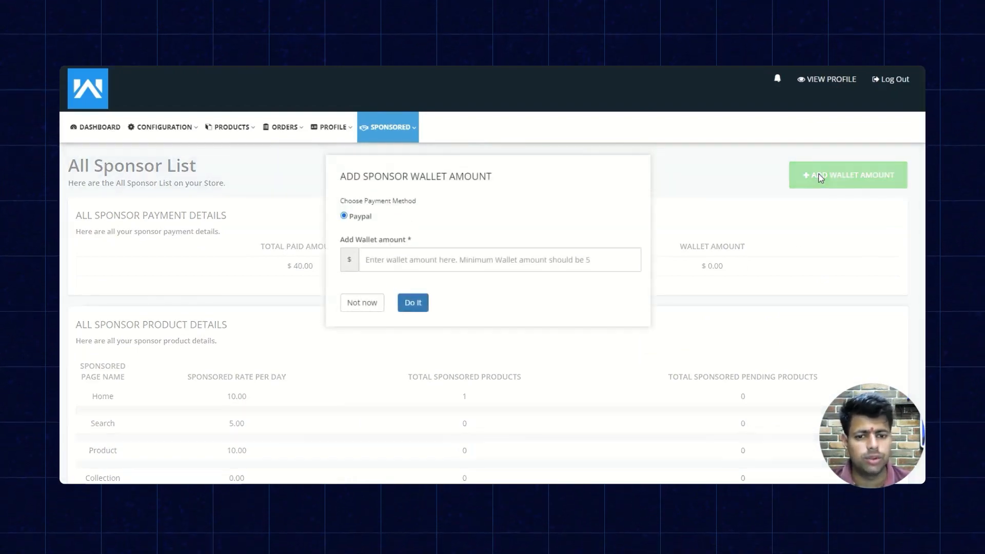
pyautogui.click(452, 266)
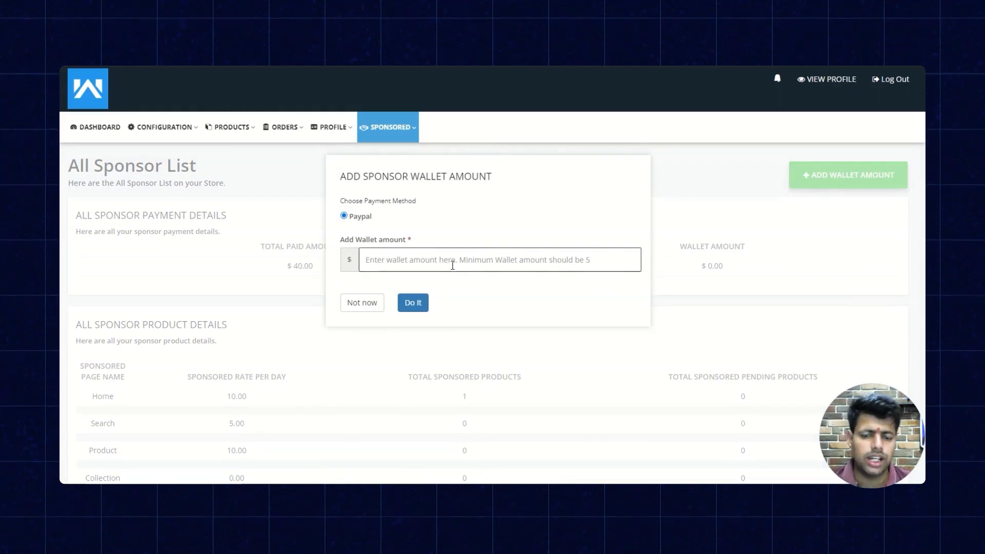
pyautogui.click(414, 303)
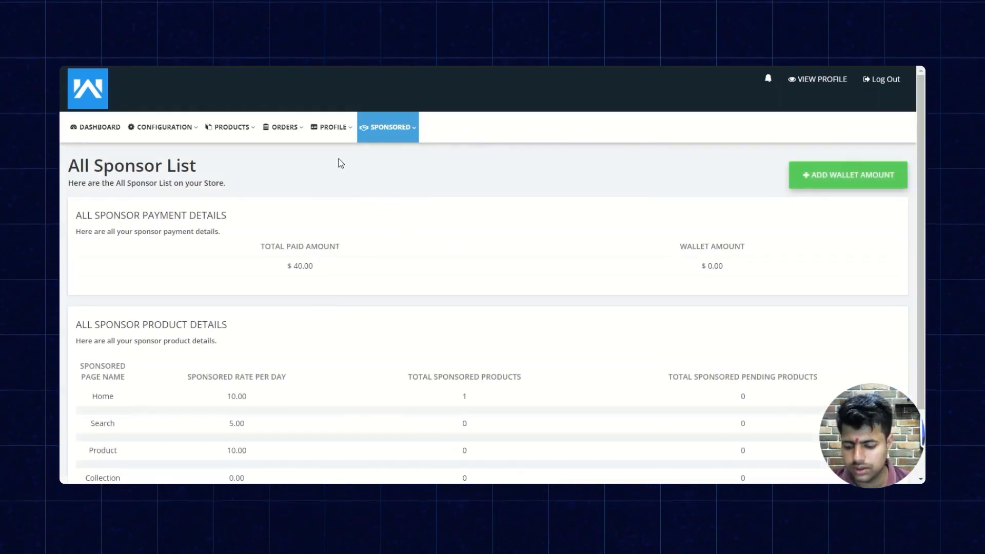
pyautogui.click(413, 133)
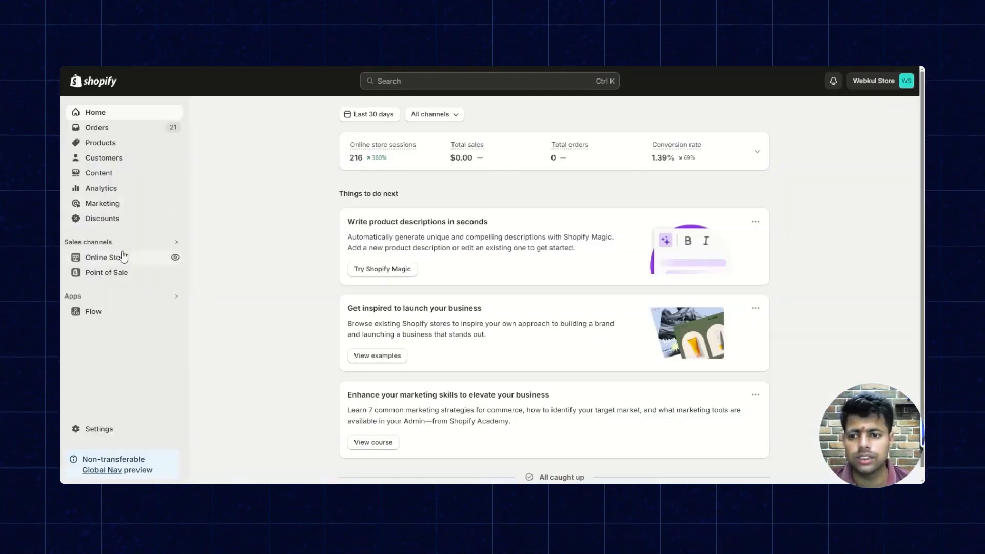
# Open the online store's current Dawn theme in the theme editor and select the Home page template.
pyautogui.click(123, 256)
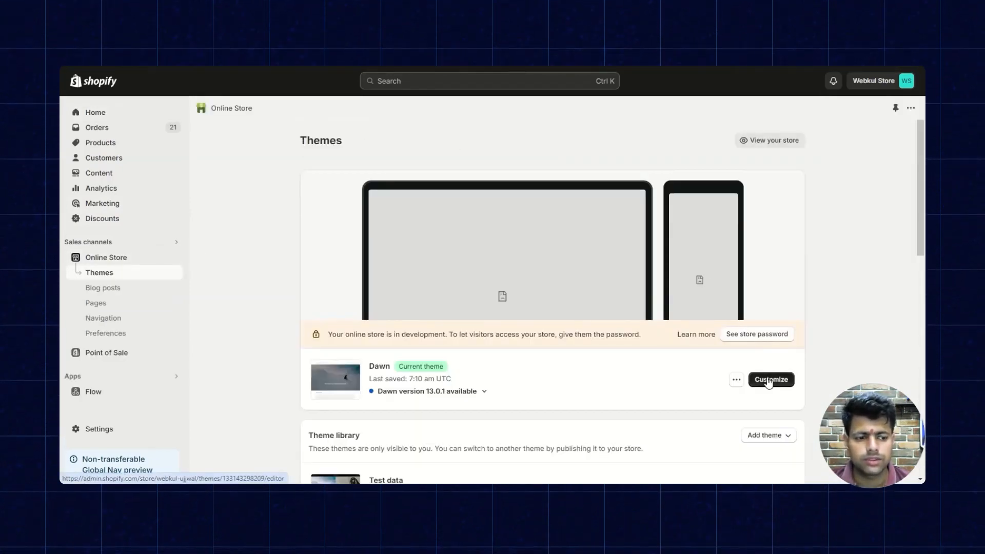
pyautogui.click(768, 379)
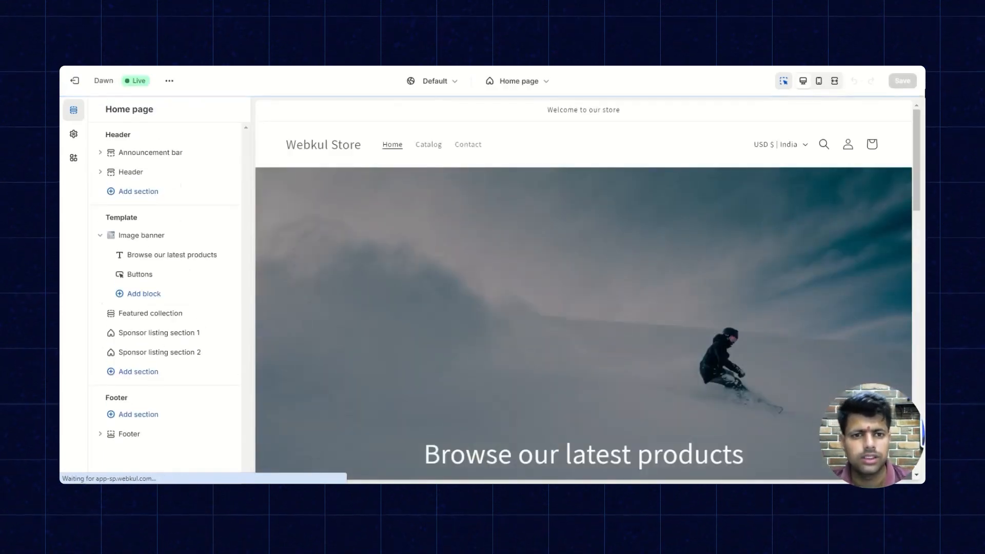
pyautogui.click(528, 83)
pyautogui.click(487, 144)
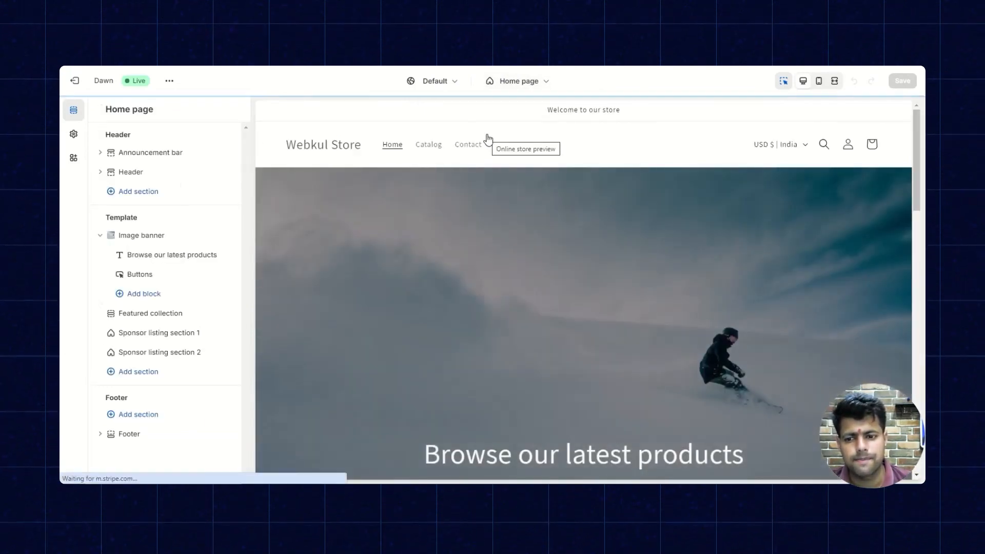
# Add the "Sponsor for home 3" section to the Home page template and save the theme.
pyautogui.click(128, 372)
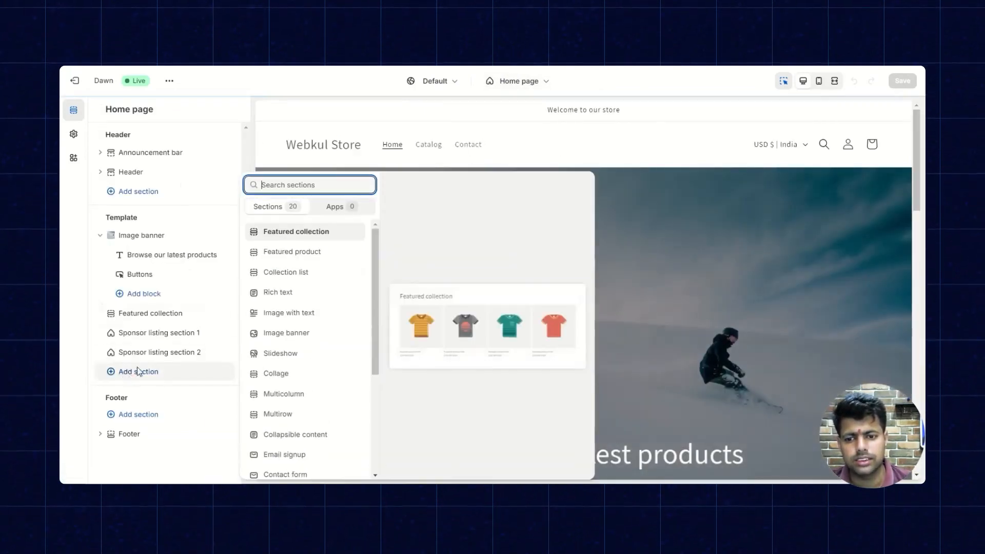
pyautogui.write('spo')
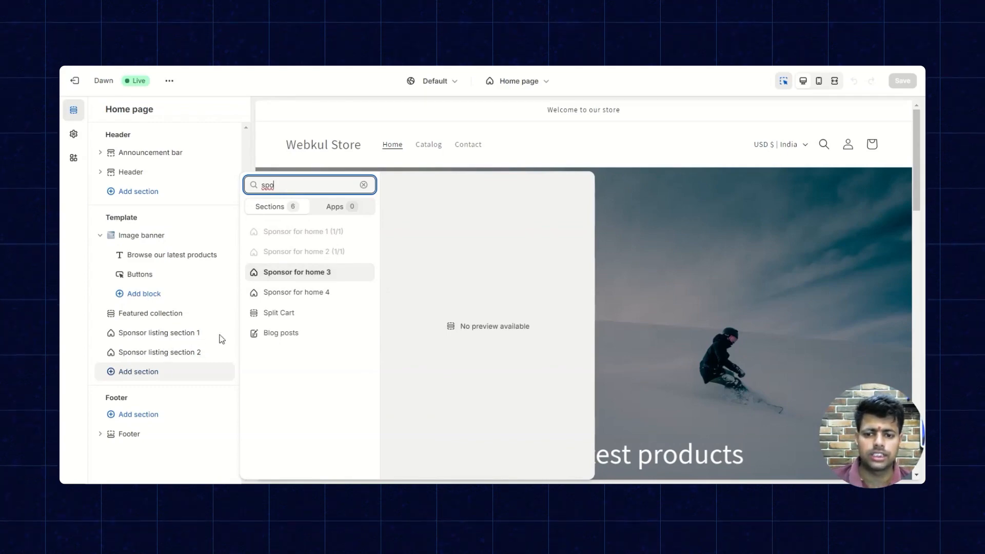
pyautogui.click(302, 280)
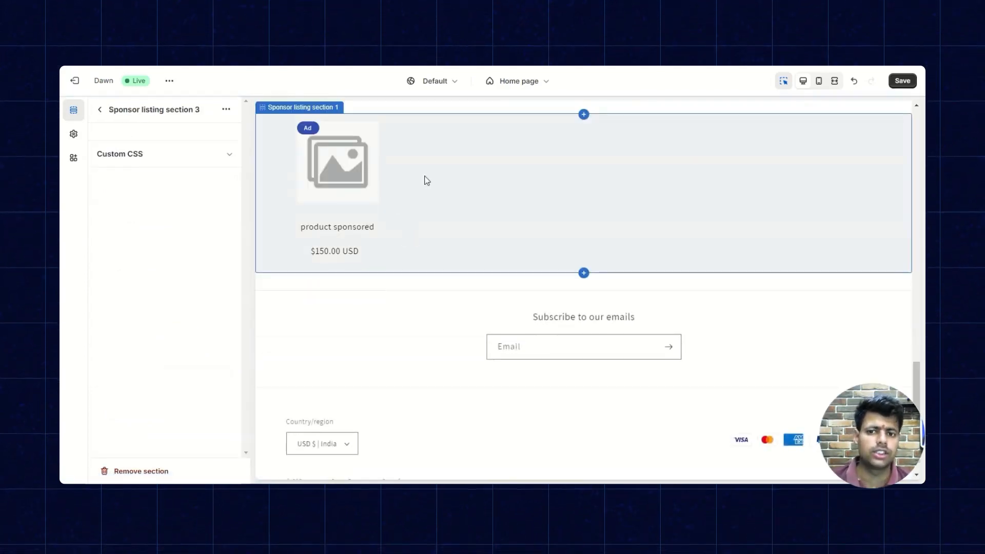
pyautogui.scroll(-1, 482, 299)
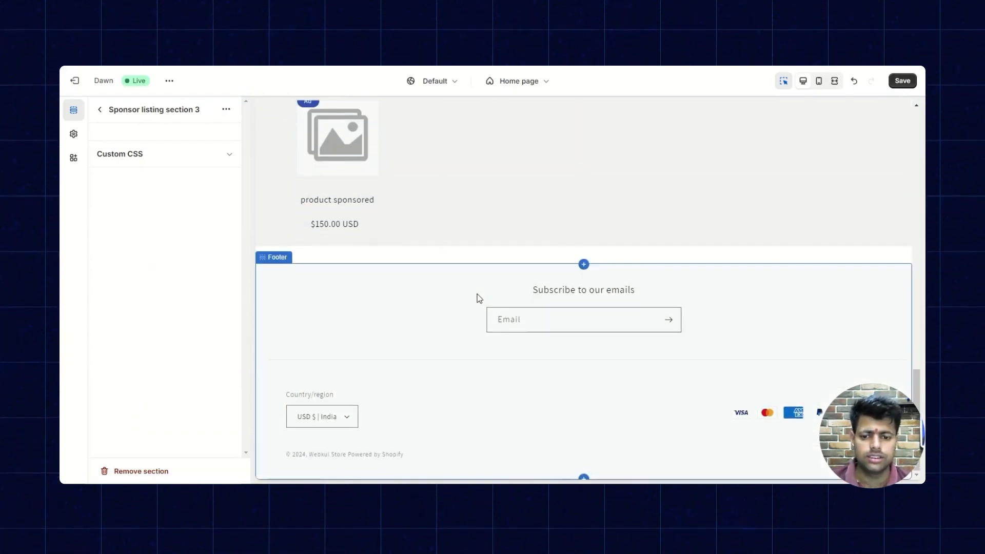
pyautogui.scroll(6, 539, 253)
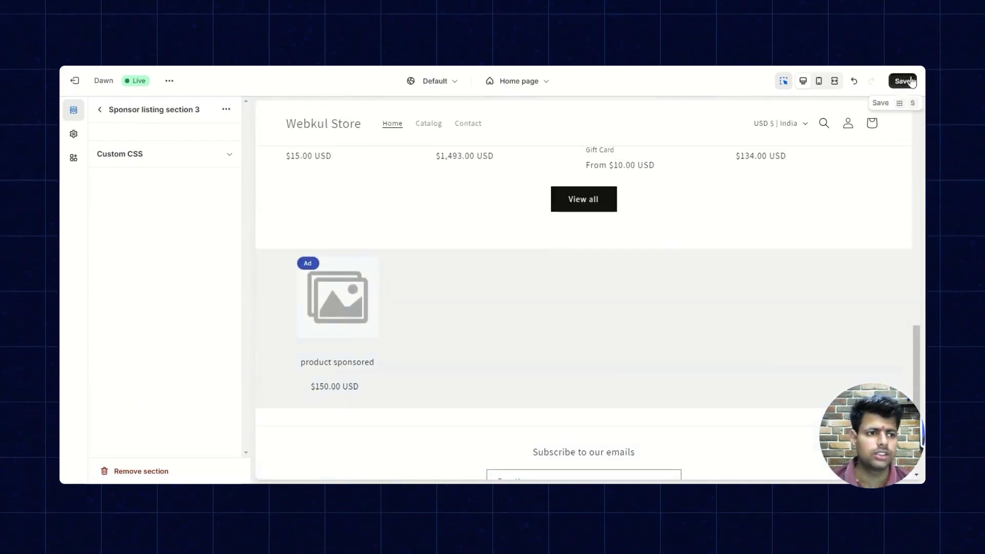
pyautogui.click(910, 81)
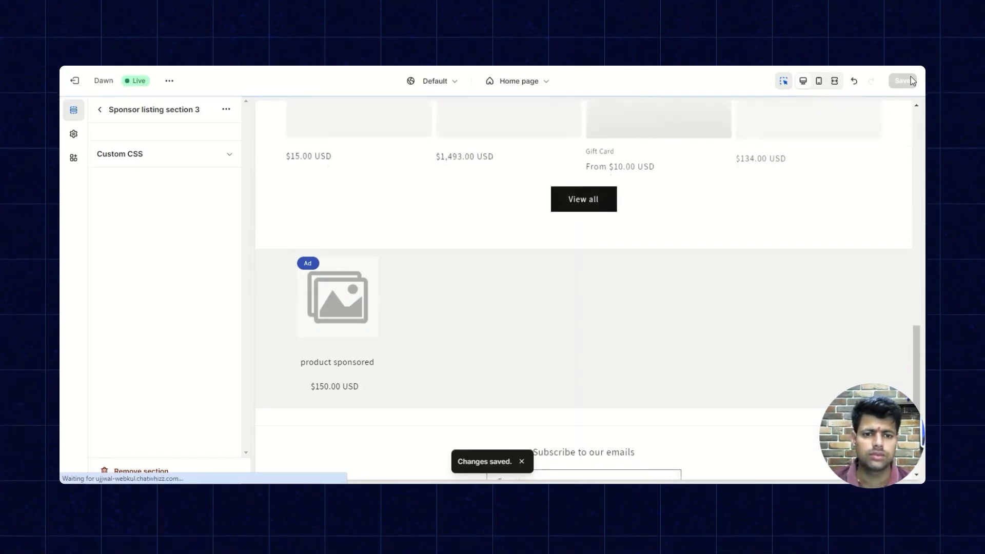
# Leave the theme editor and view the live storefront's home page down to the sponsored product section.
pyautogui.scroll(10, 609, 181)
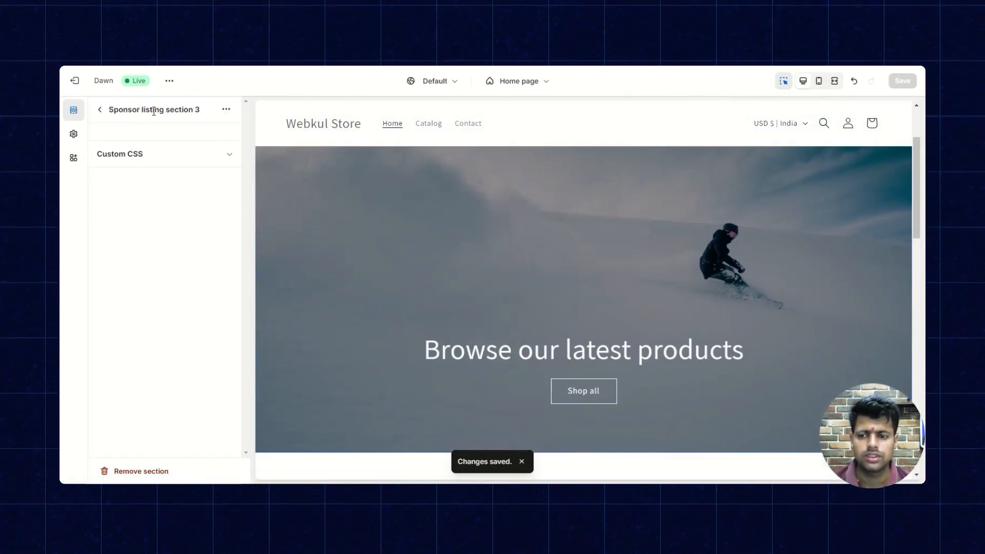
pyautogui.click(75, 81)
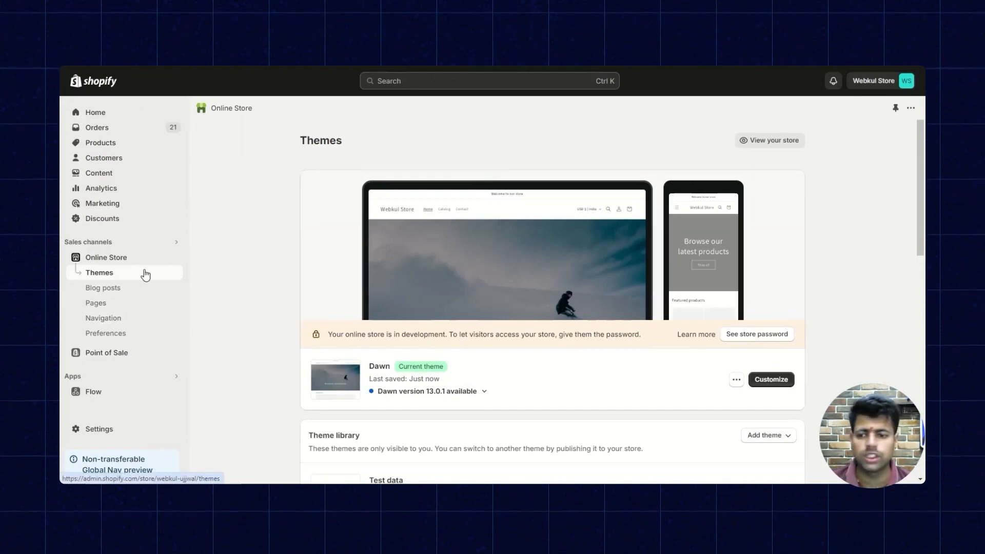
pyautogui.click(175, 257)
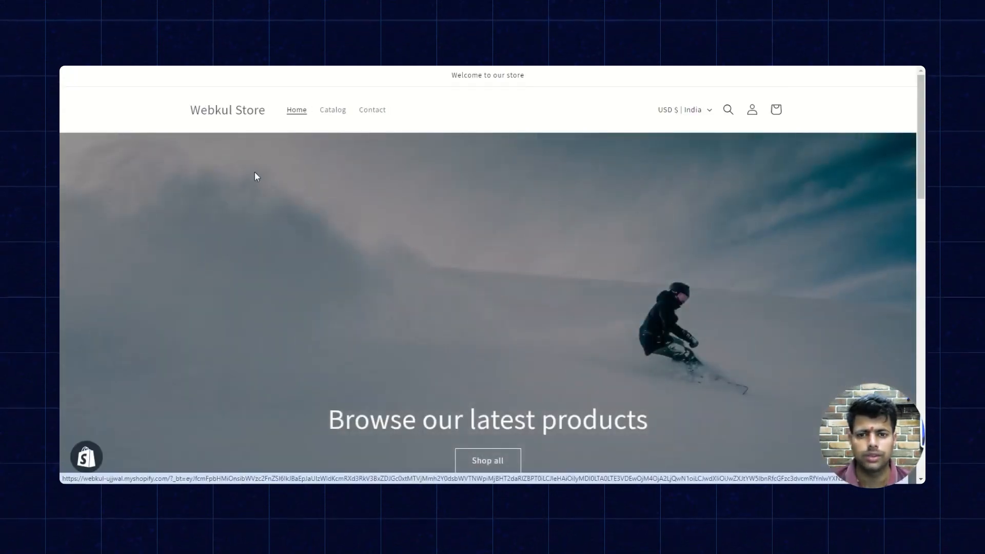
pyautogui.scroll(-20, 257, 176)
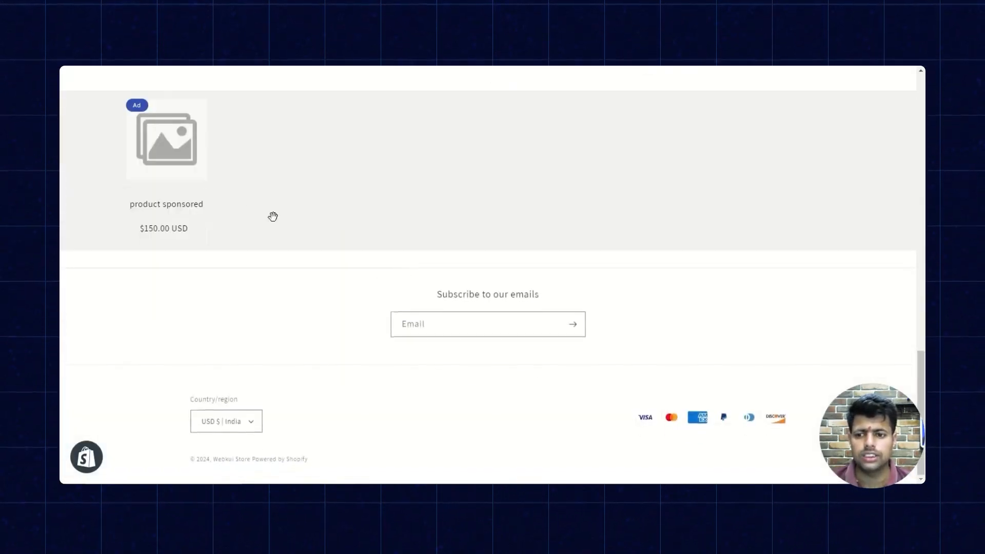